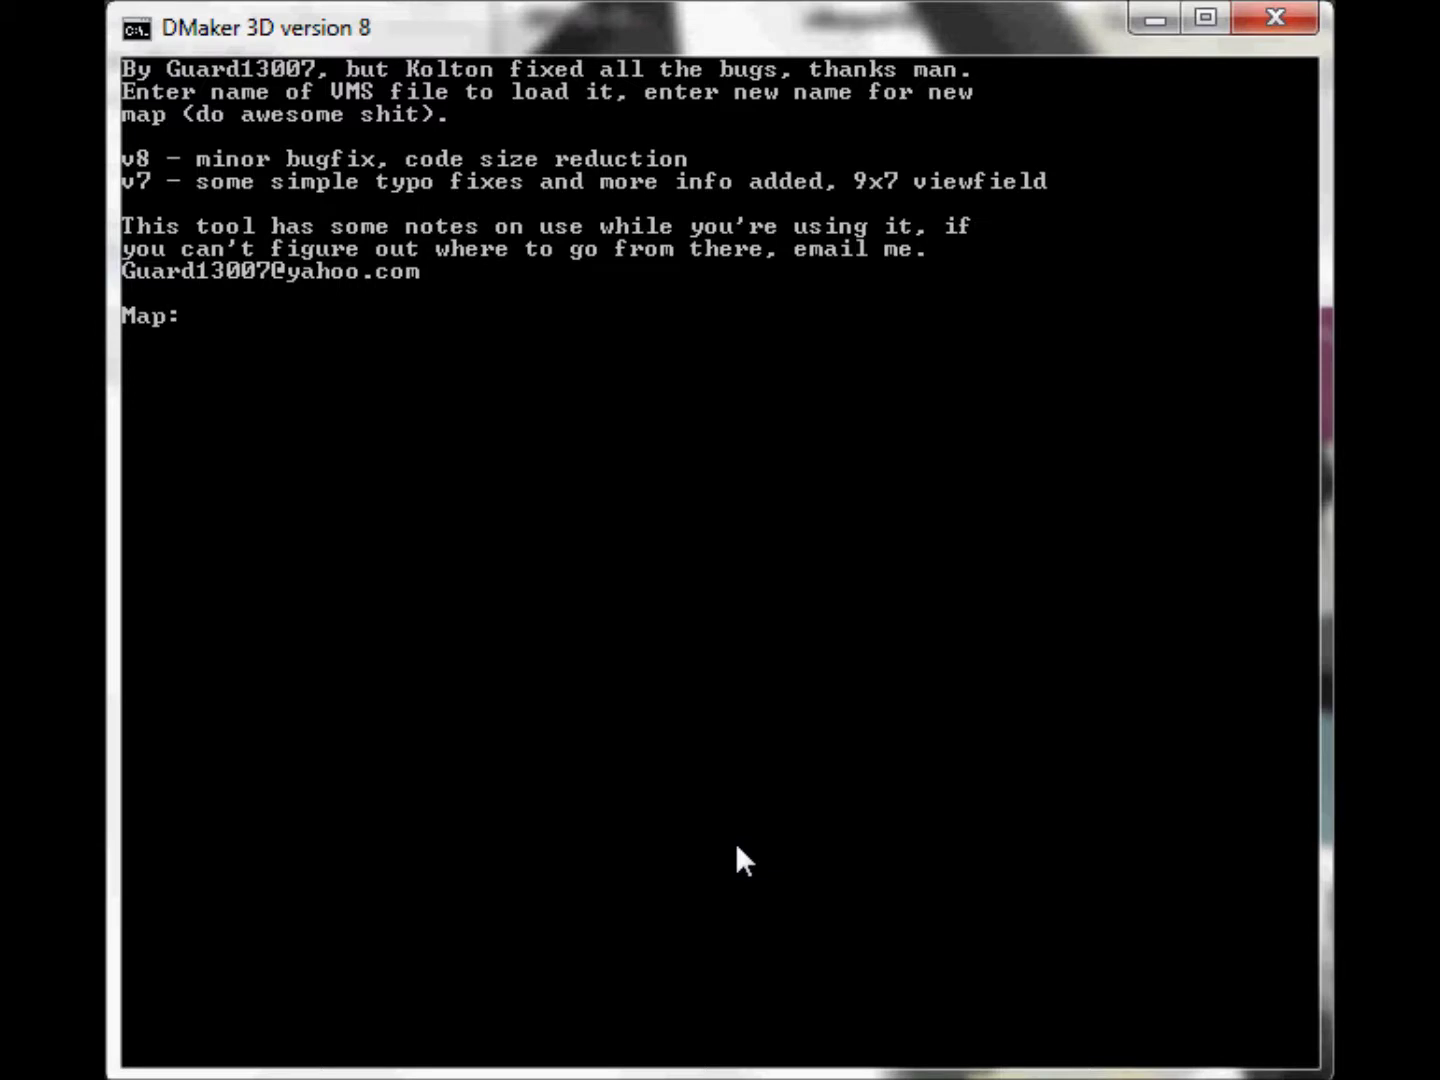
Step: Load the existing VMS map named objects
text(obv)
key(BackSpace)
text(jects)
key(Return)
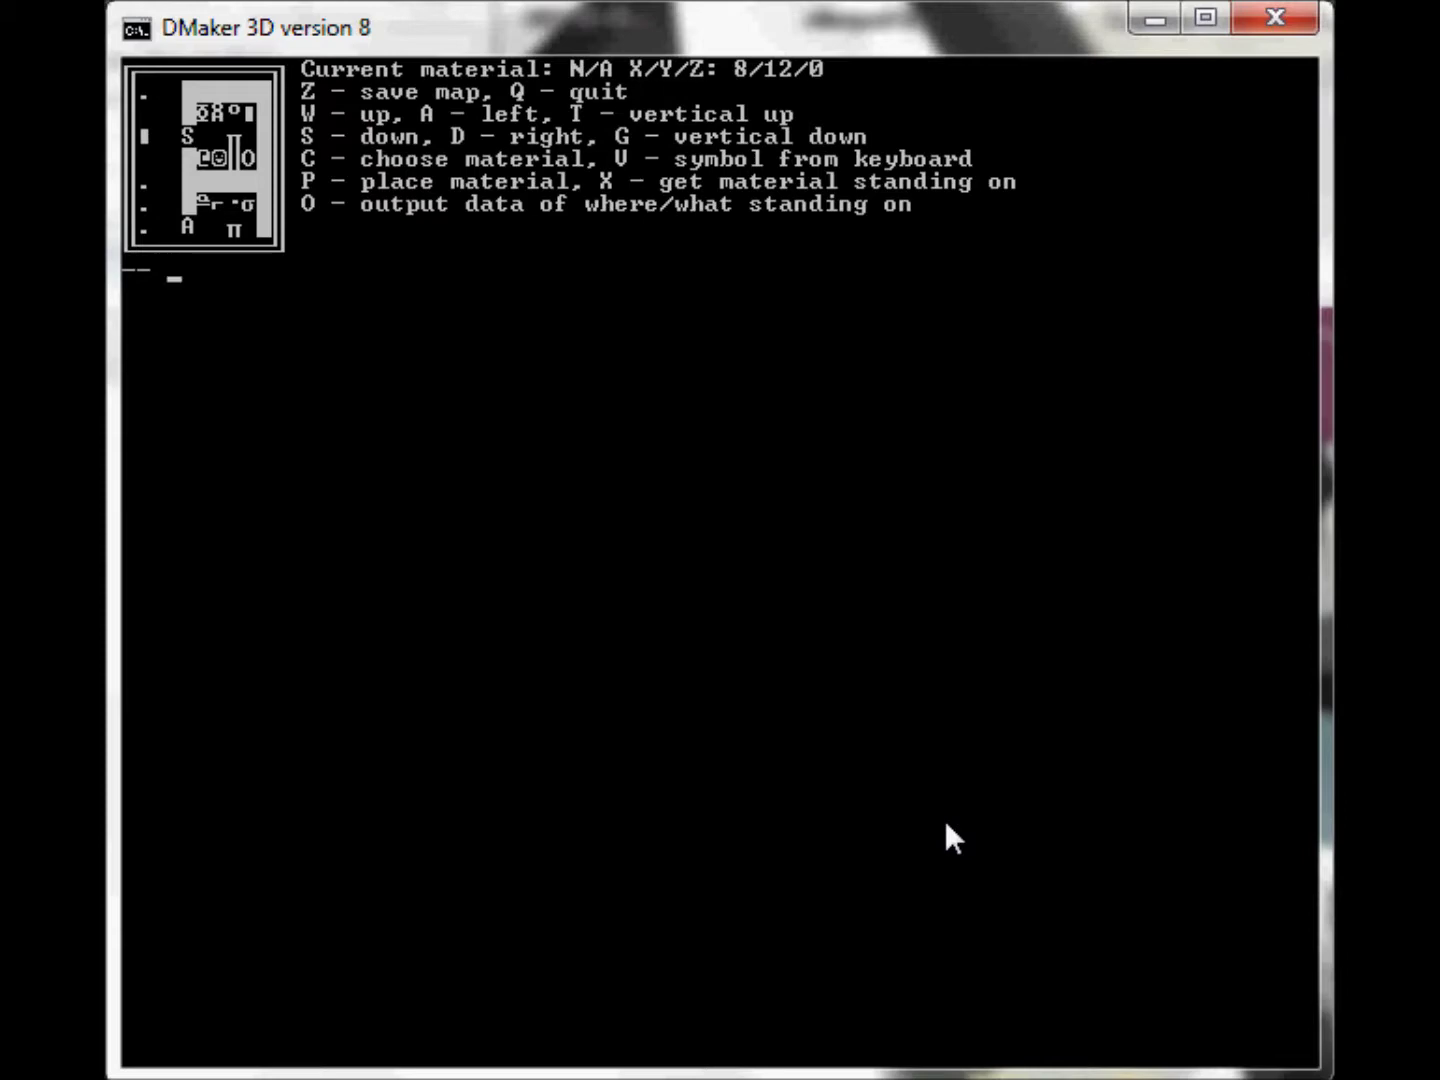
Step: Choose special symbol number 127 as the current material
key(v)
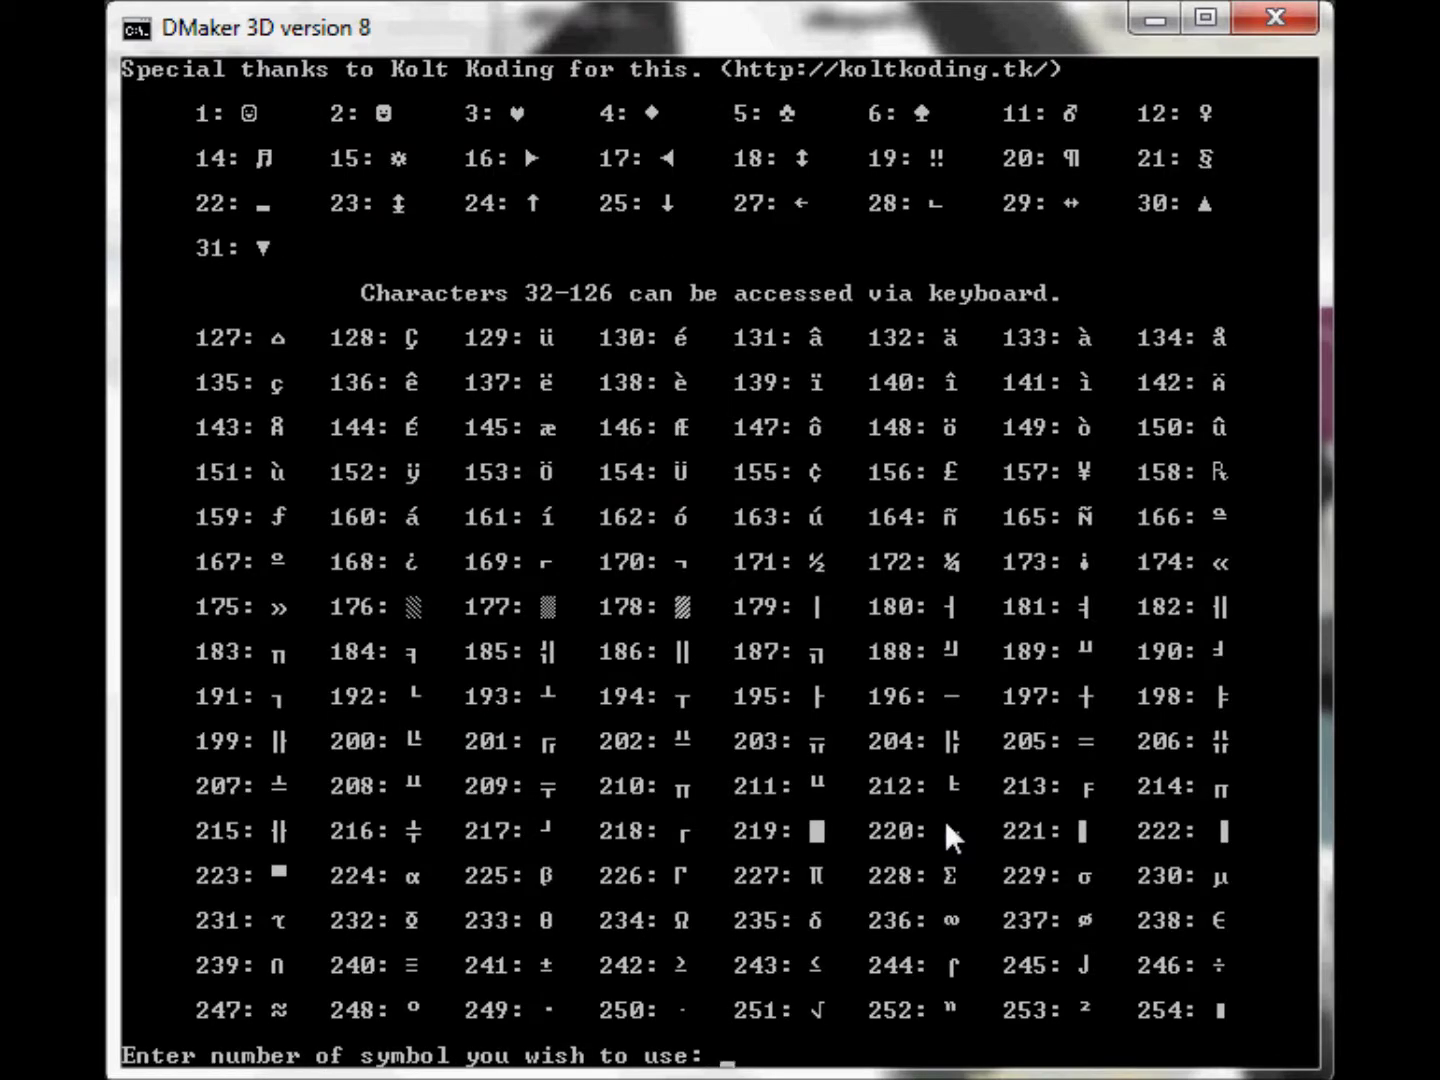
text(127)
key(Return)
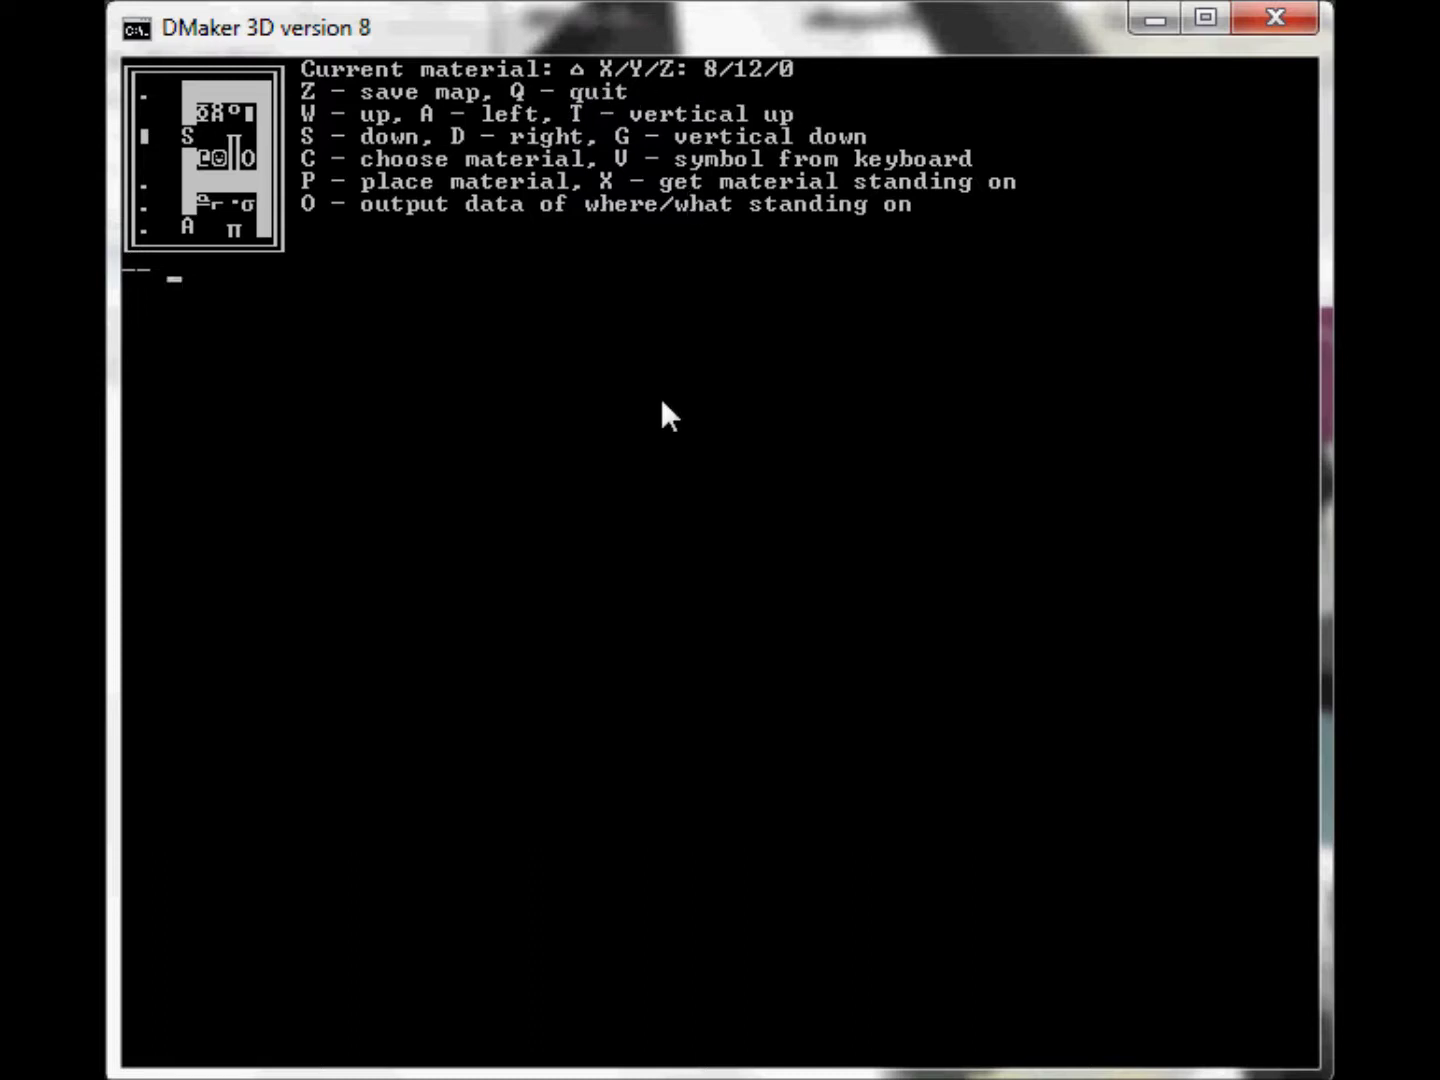
Step: Set the current material to the keyboard symbol r
text(v)
text(r)
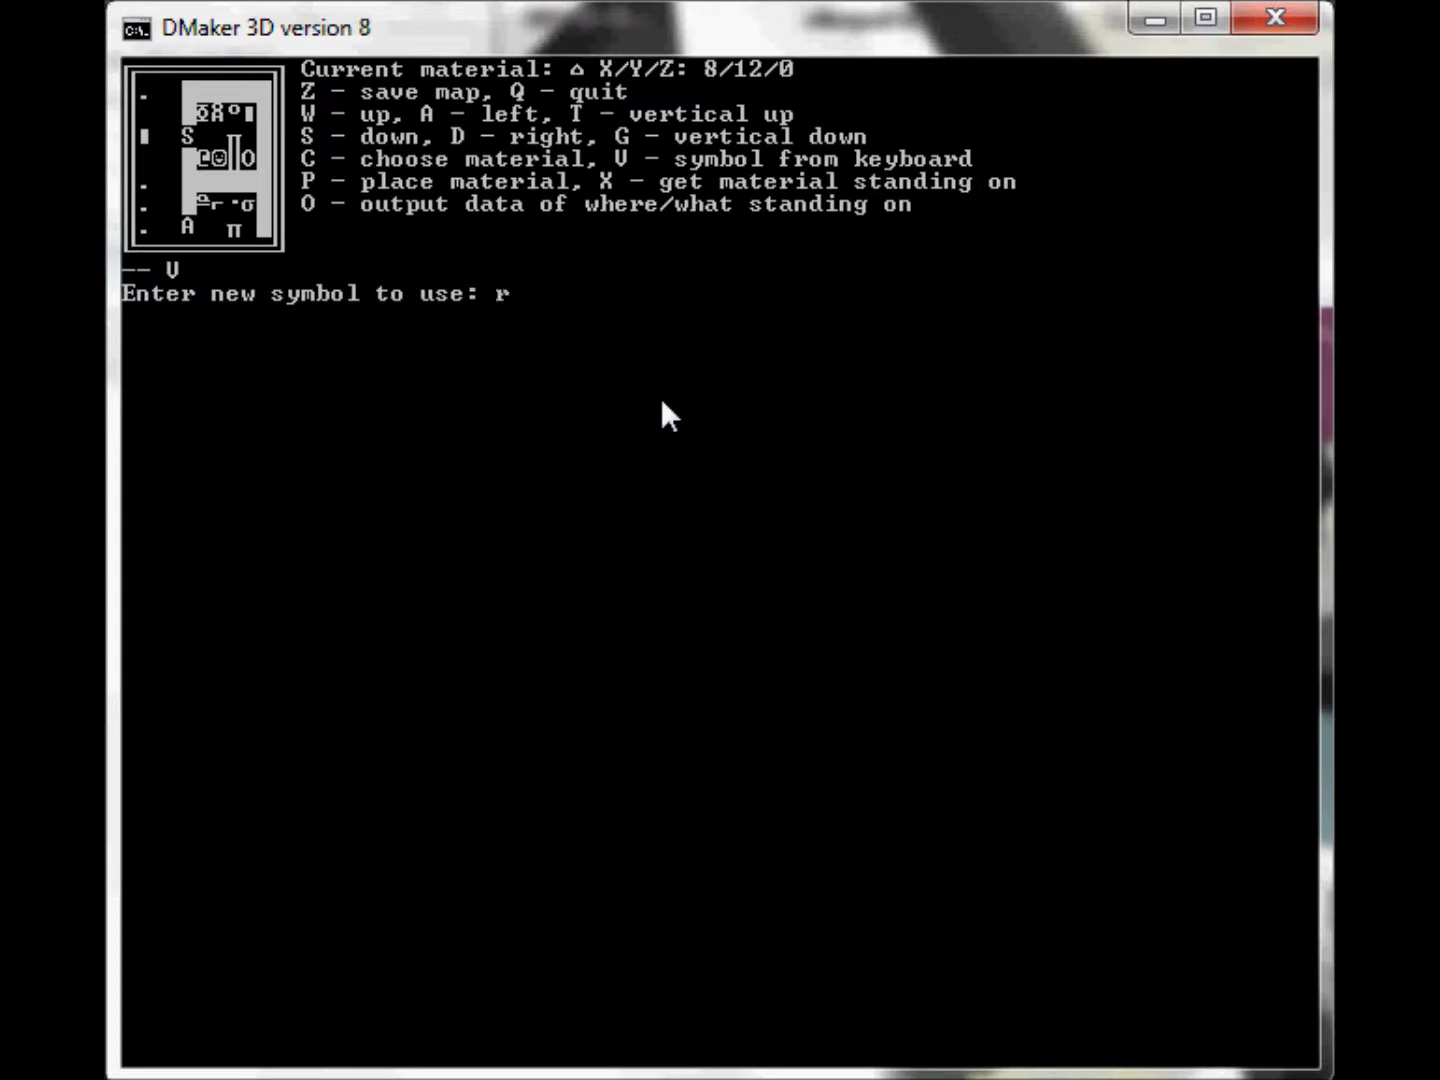
key(Return)
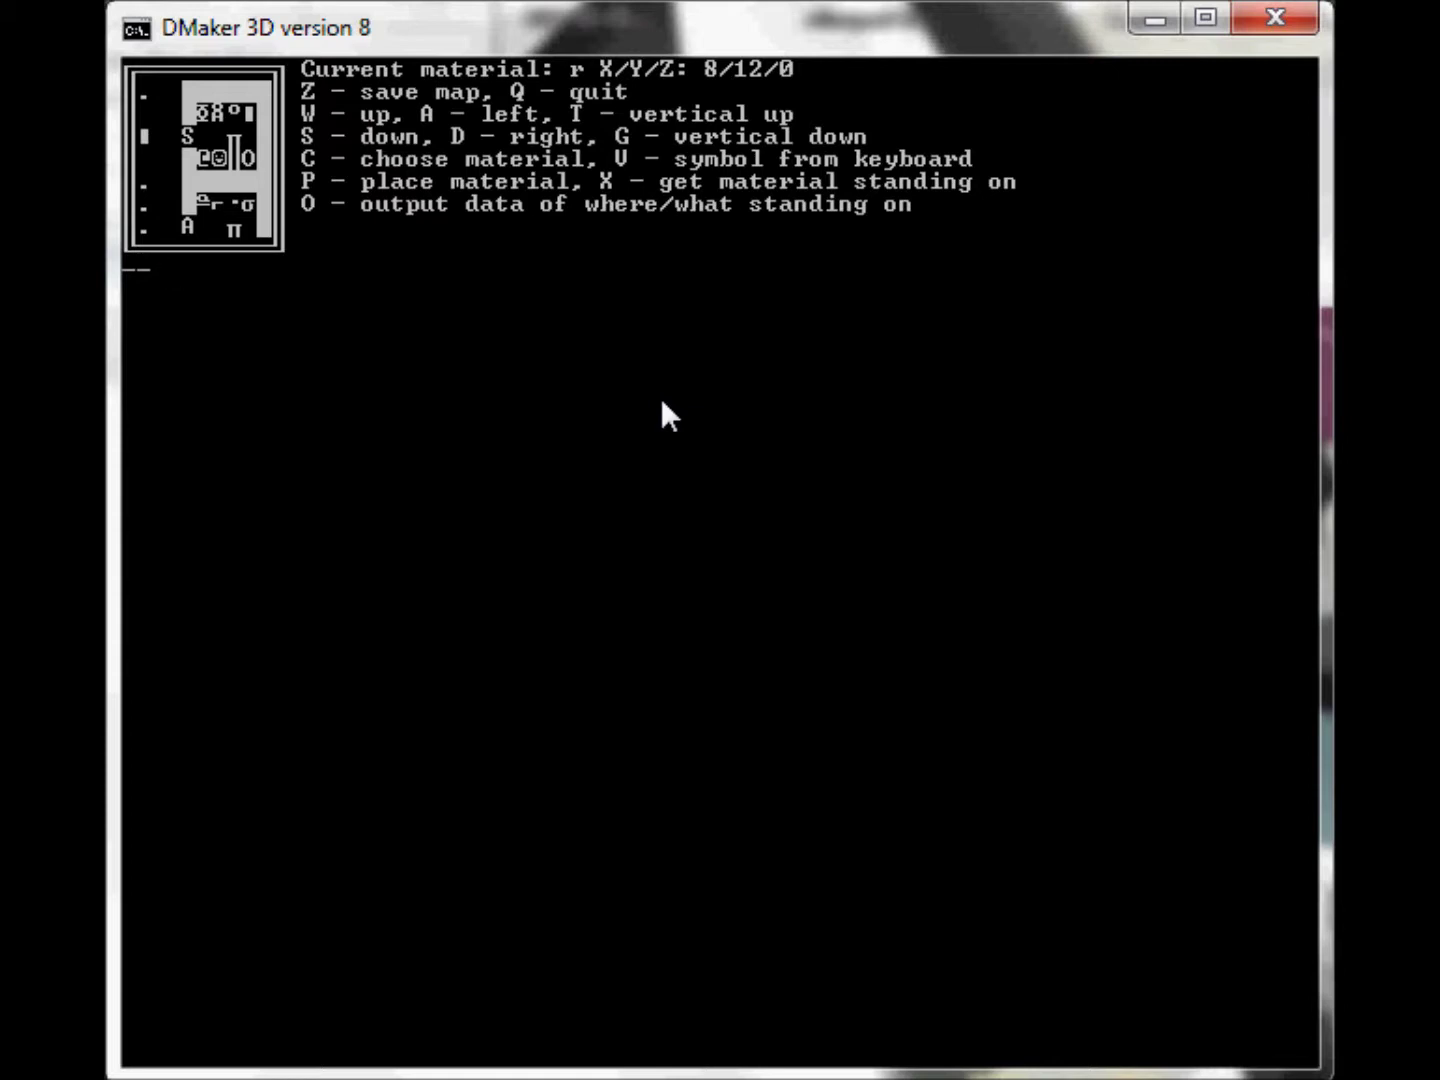
Step: Move west through the map to 3/13/0 to examine the rows of dots and bars in the large room
key(d)
key(a)
key(a)
key(a)
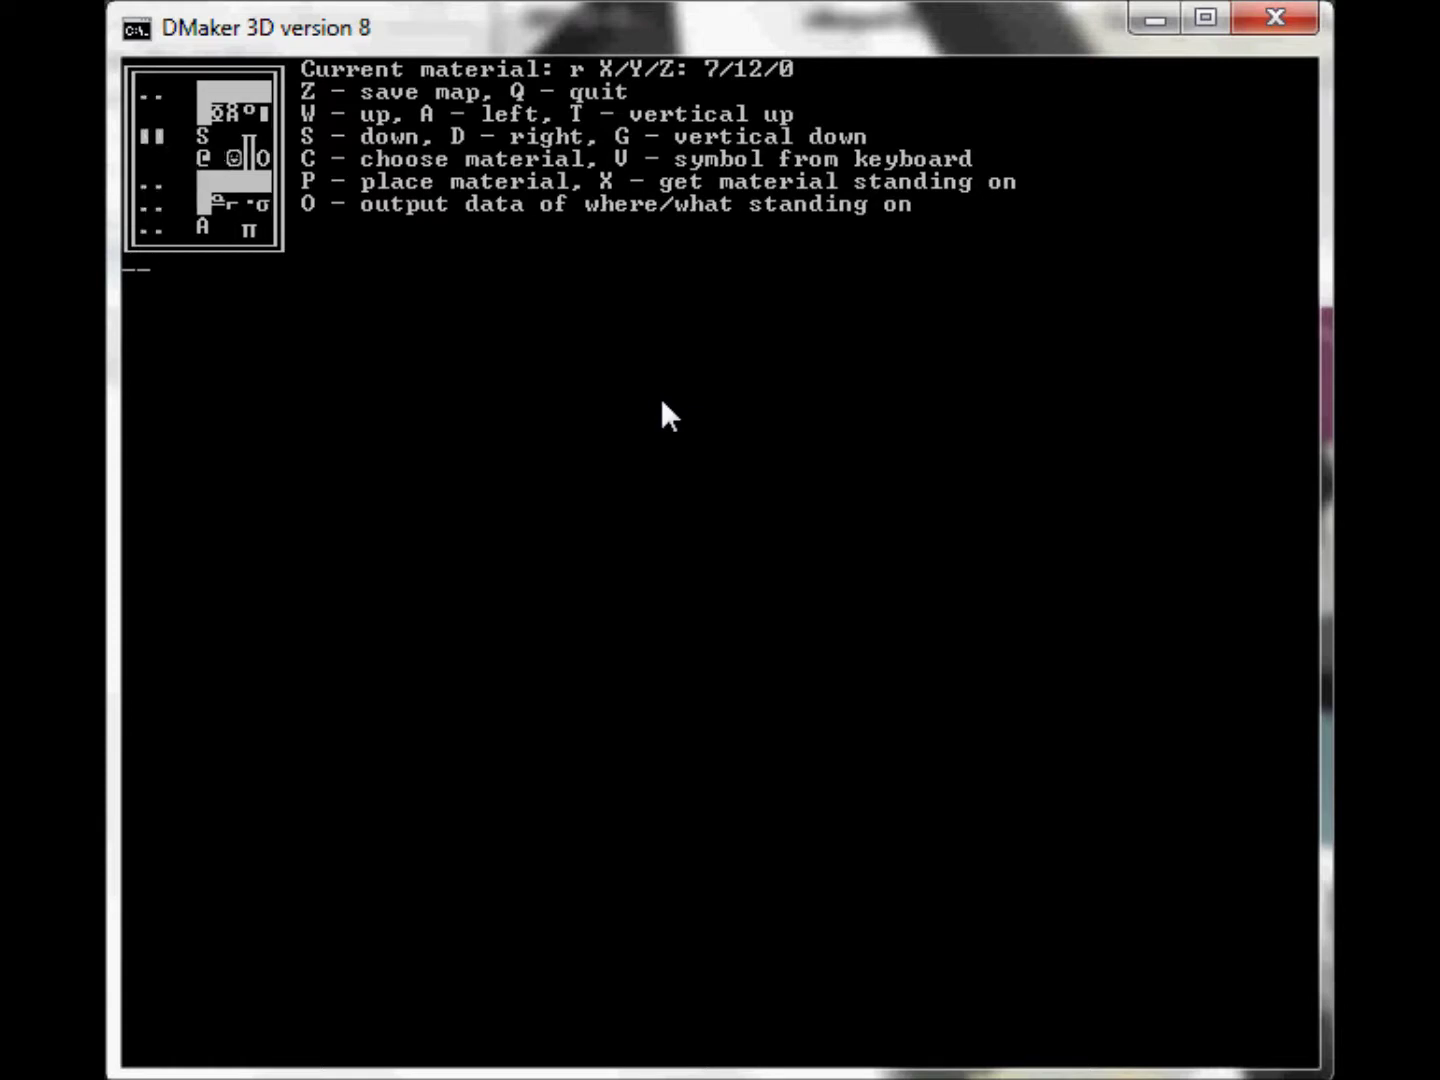
key(d)
key(a)
key(a)
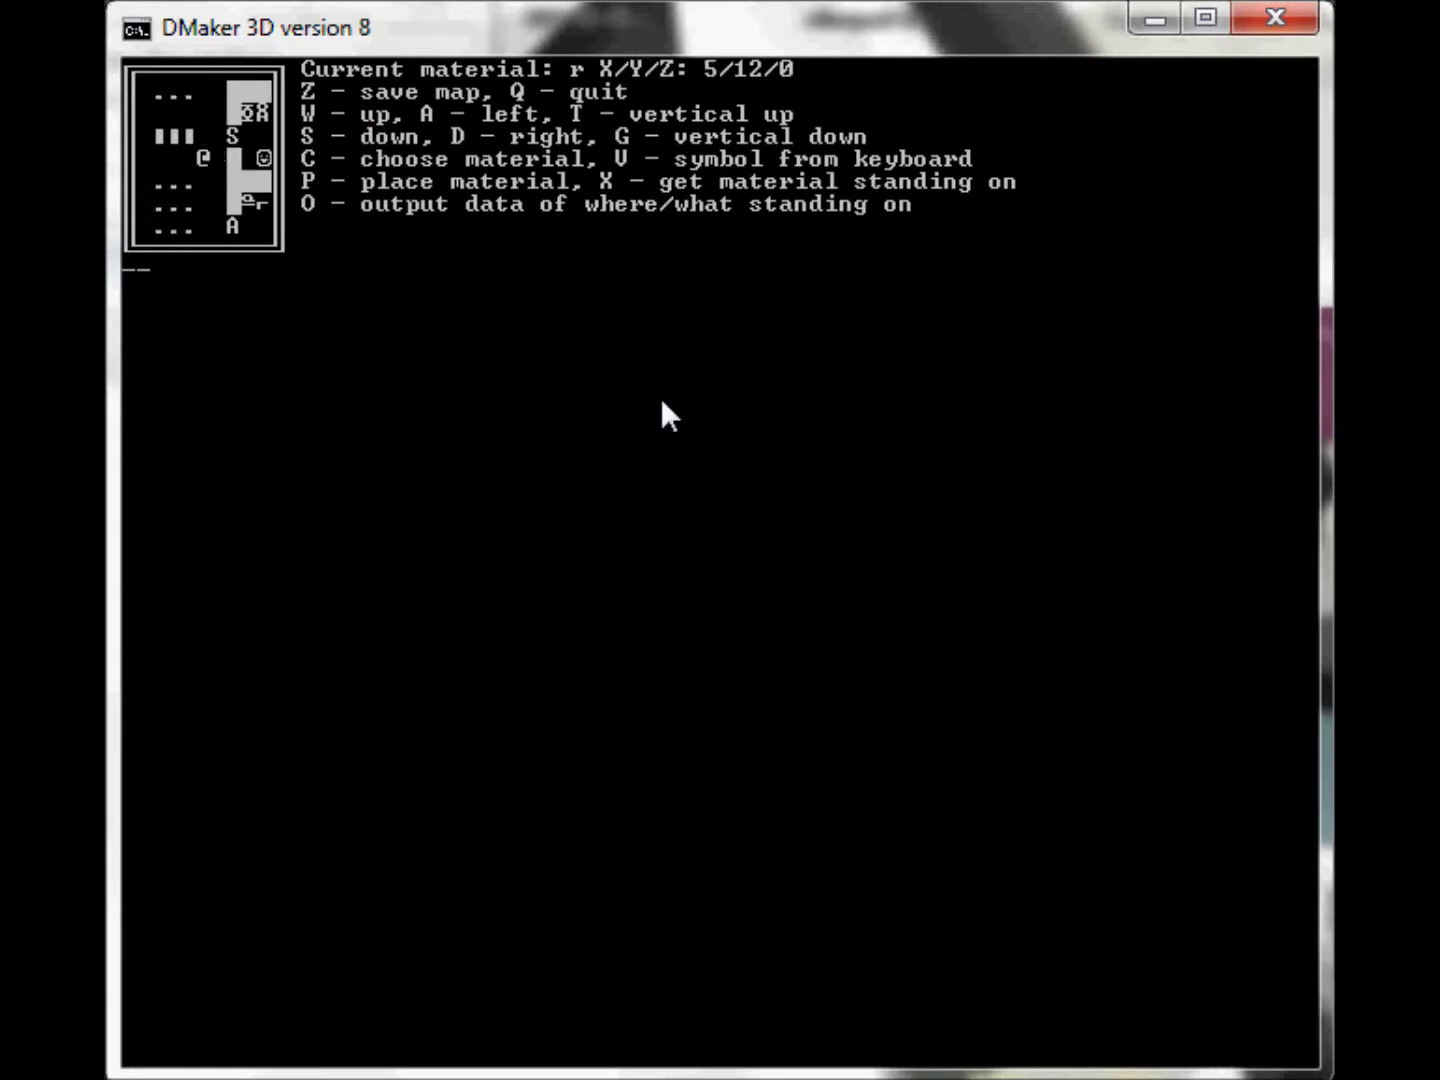
key(a)
key(a)
key(s)
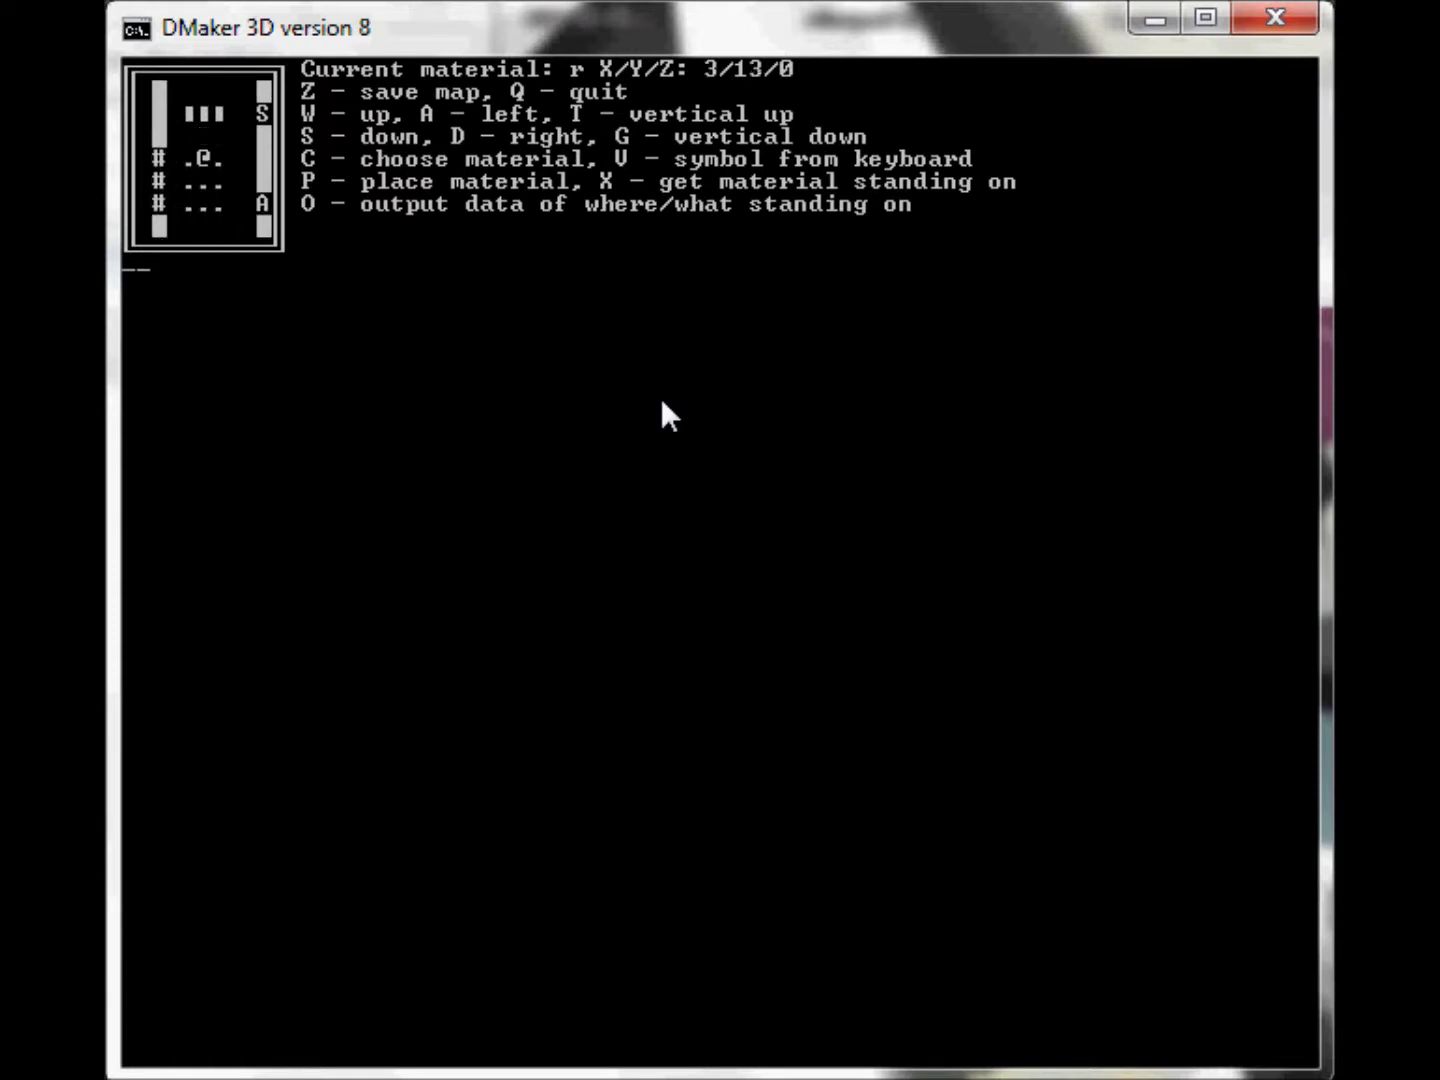
Step: Look around the large room and the opening marked A, finishing just west of it at 6/15/0
key(s)
key(s)
key(w)
key(w)
key(a)
key(a)
key(s)
key(w)
key(w)
key(d)
key(d)
key(d)
key(d)
key(s)
key(s)
key(s)
key(d)
key(d)
key(d)
key(a)
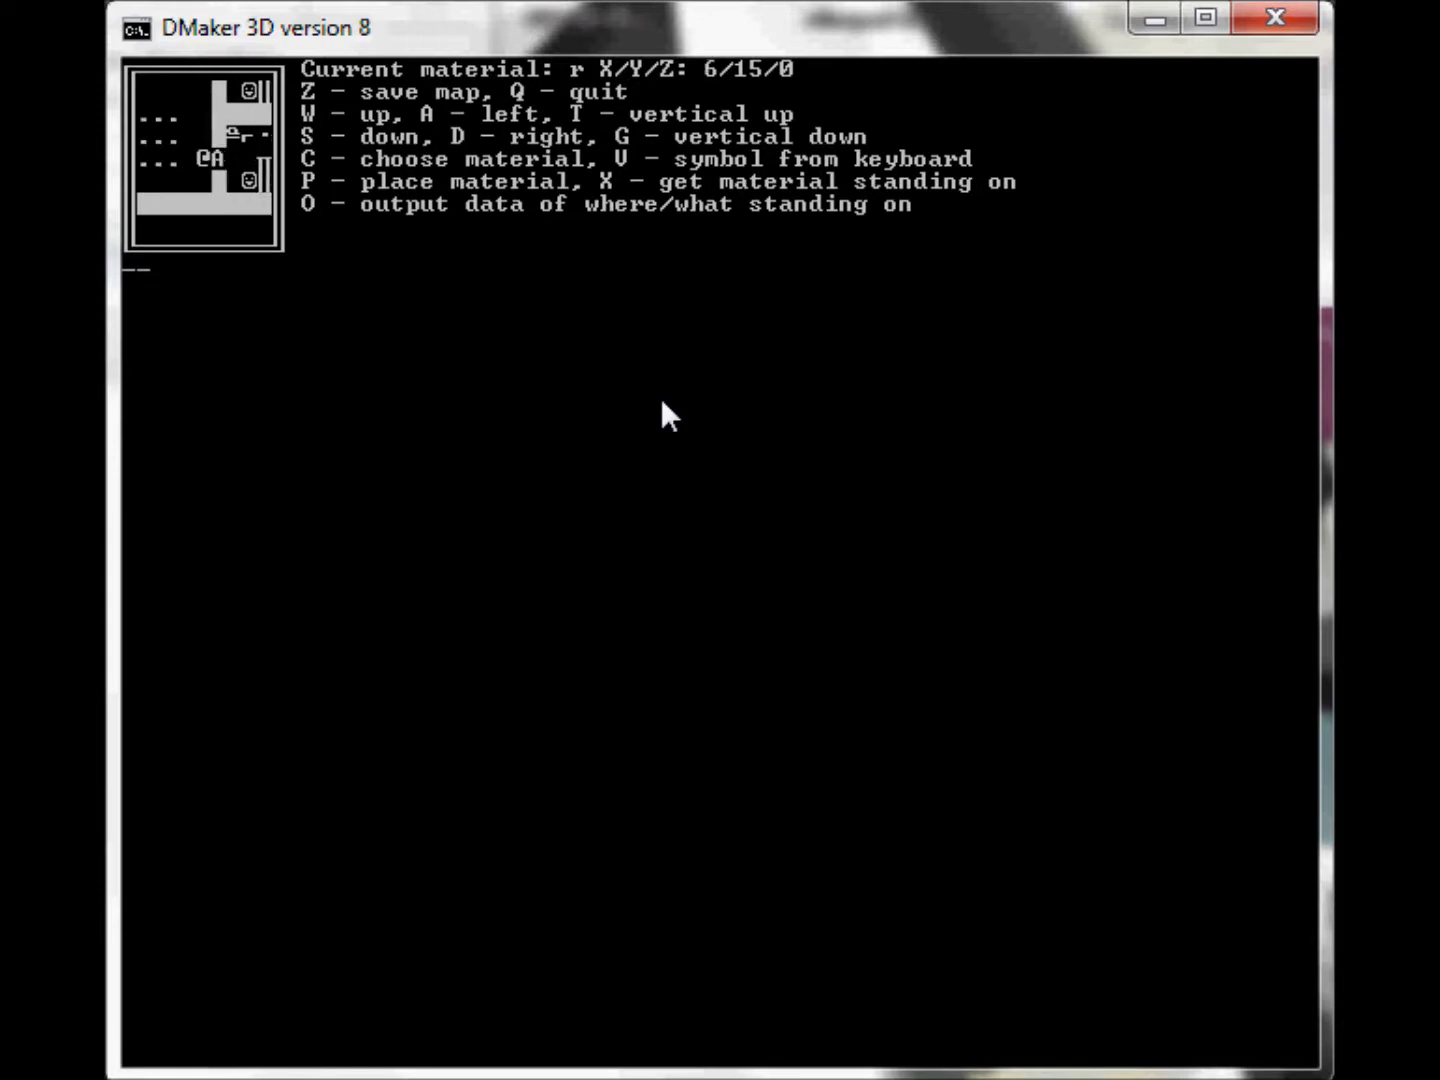
Step: Examine the small eastern rooms behind the S and C markers, stopping inside the C room at 8/7/0
key(w)
key(w)
key(w)
key(w)
key(d)
key(d)
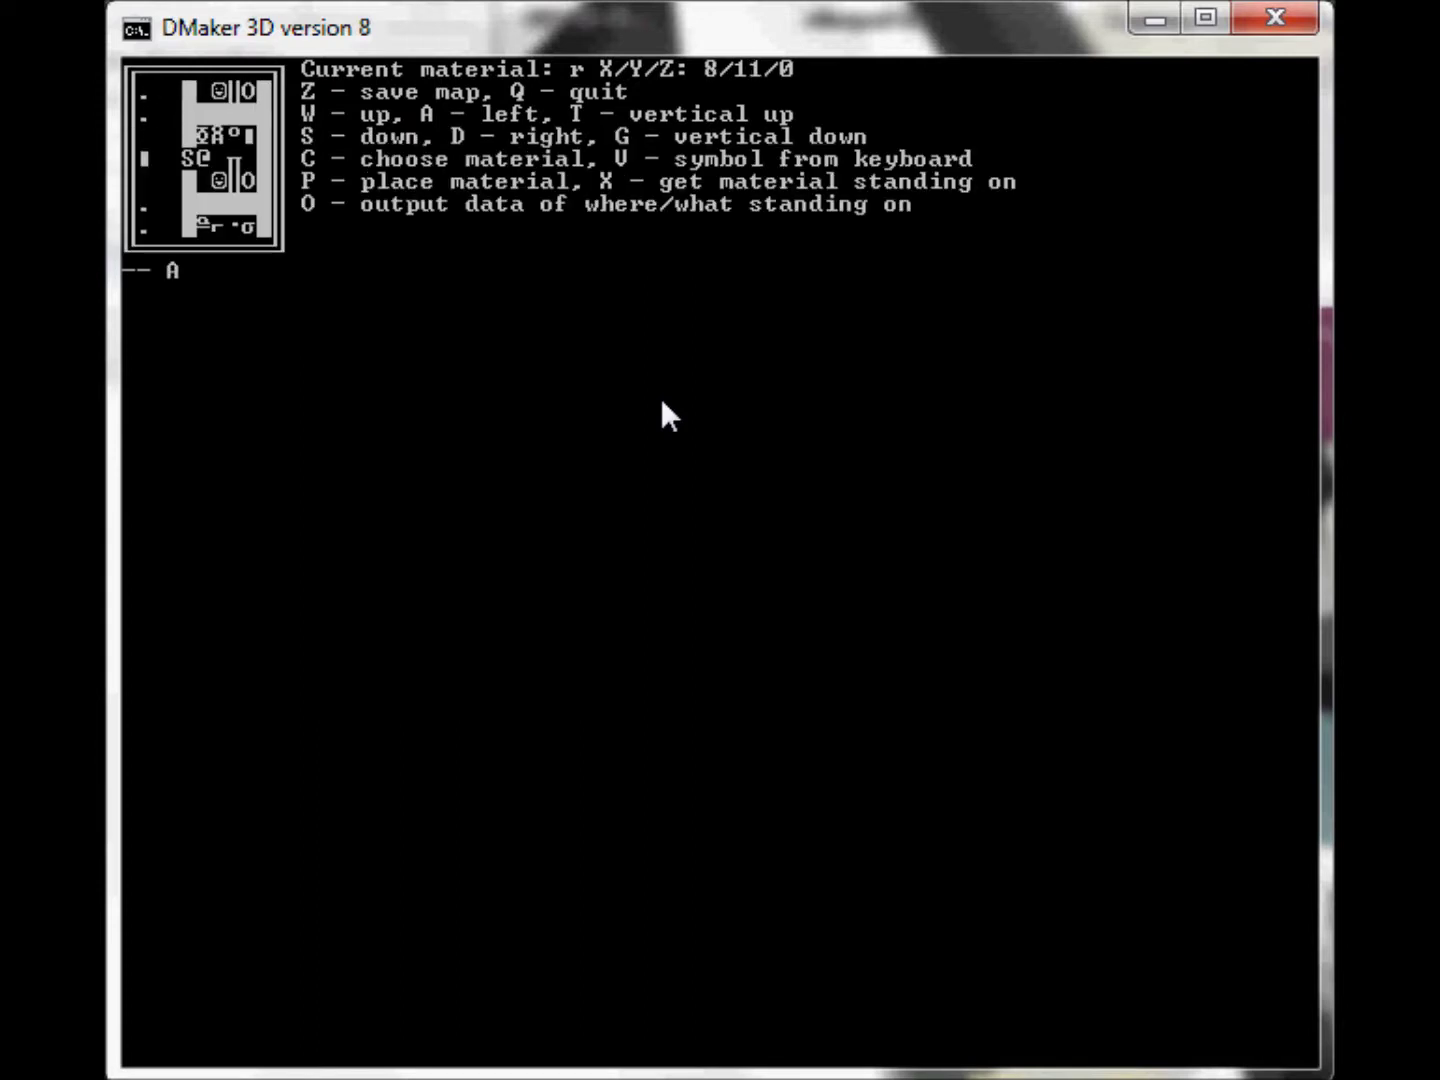
key(a)
key(a)
key(w)
key(w)
key(w)
key(w)
key(d)
key(d)
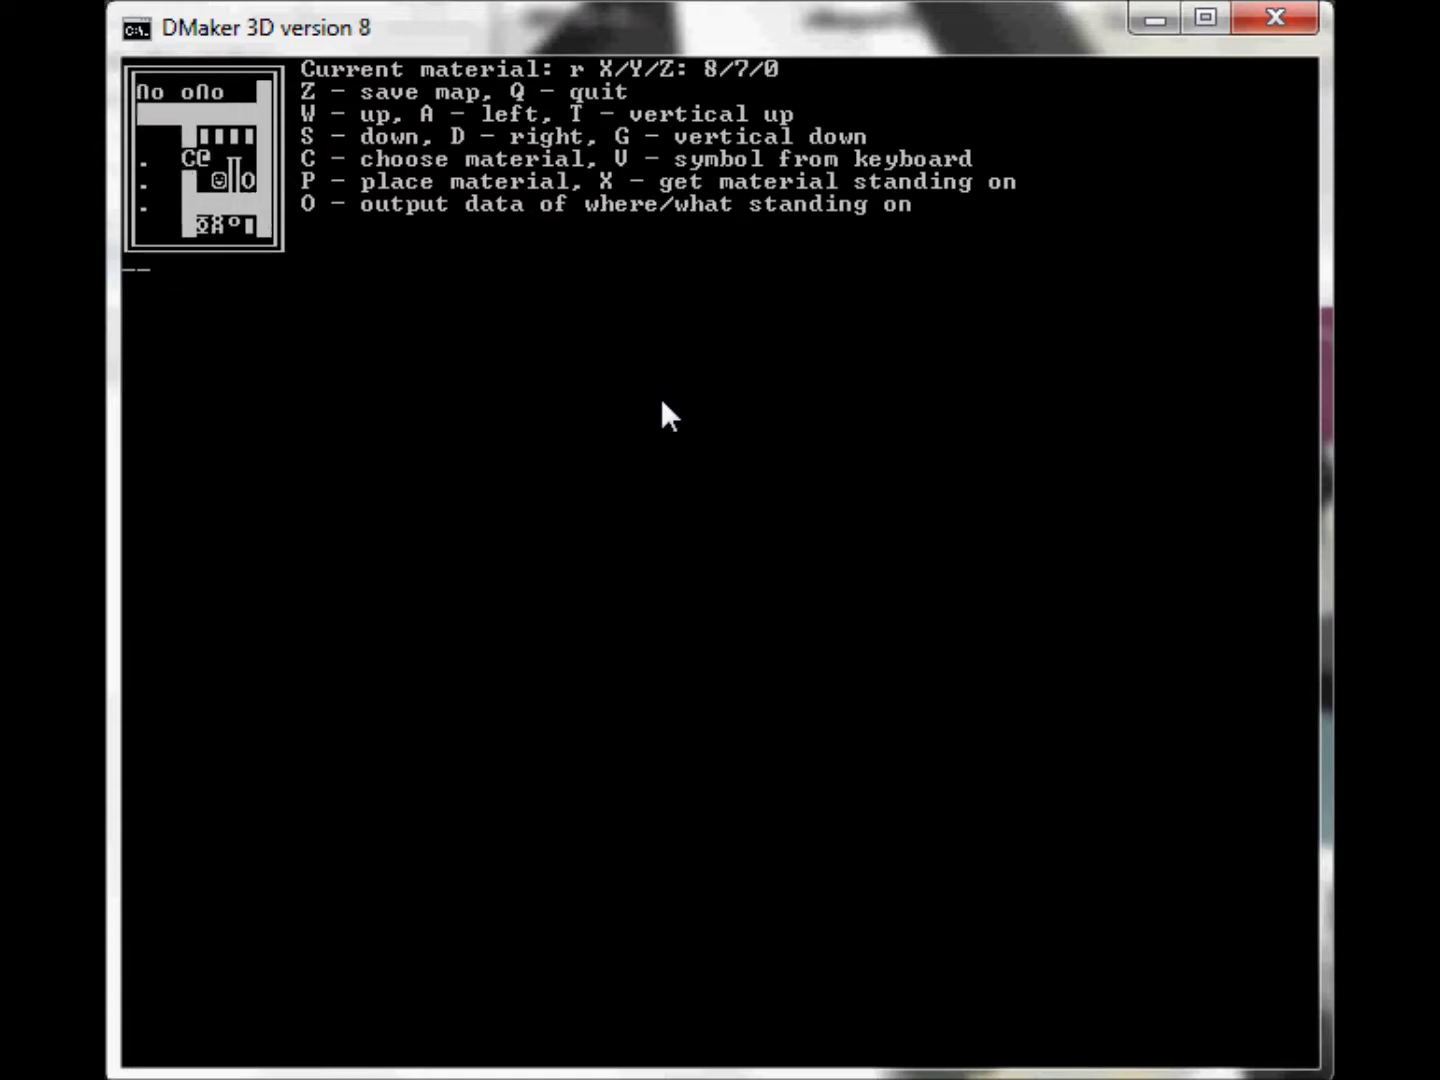
Step: Go to the northern room beyond the B marker and examine its western end at 2/2/0
key(a)
key(a)
key(a)
key(a)
key(a)
key(a)
key(w)
key(w)
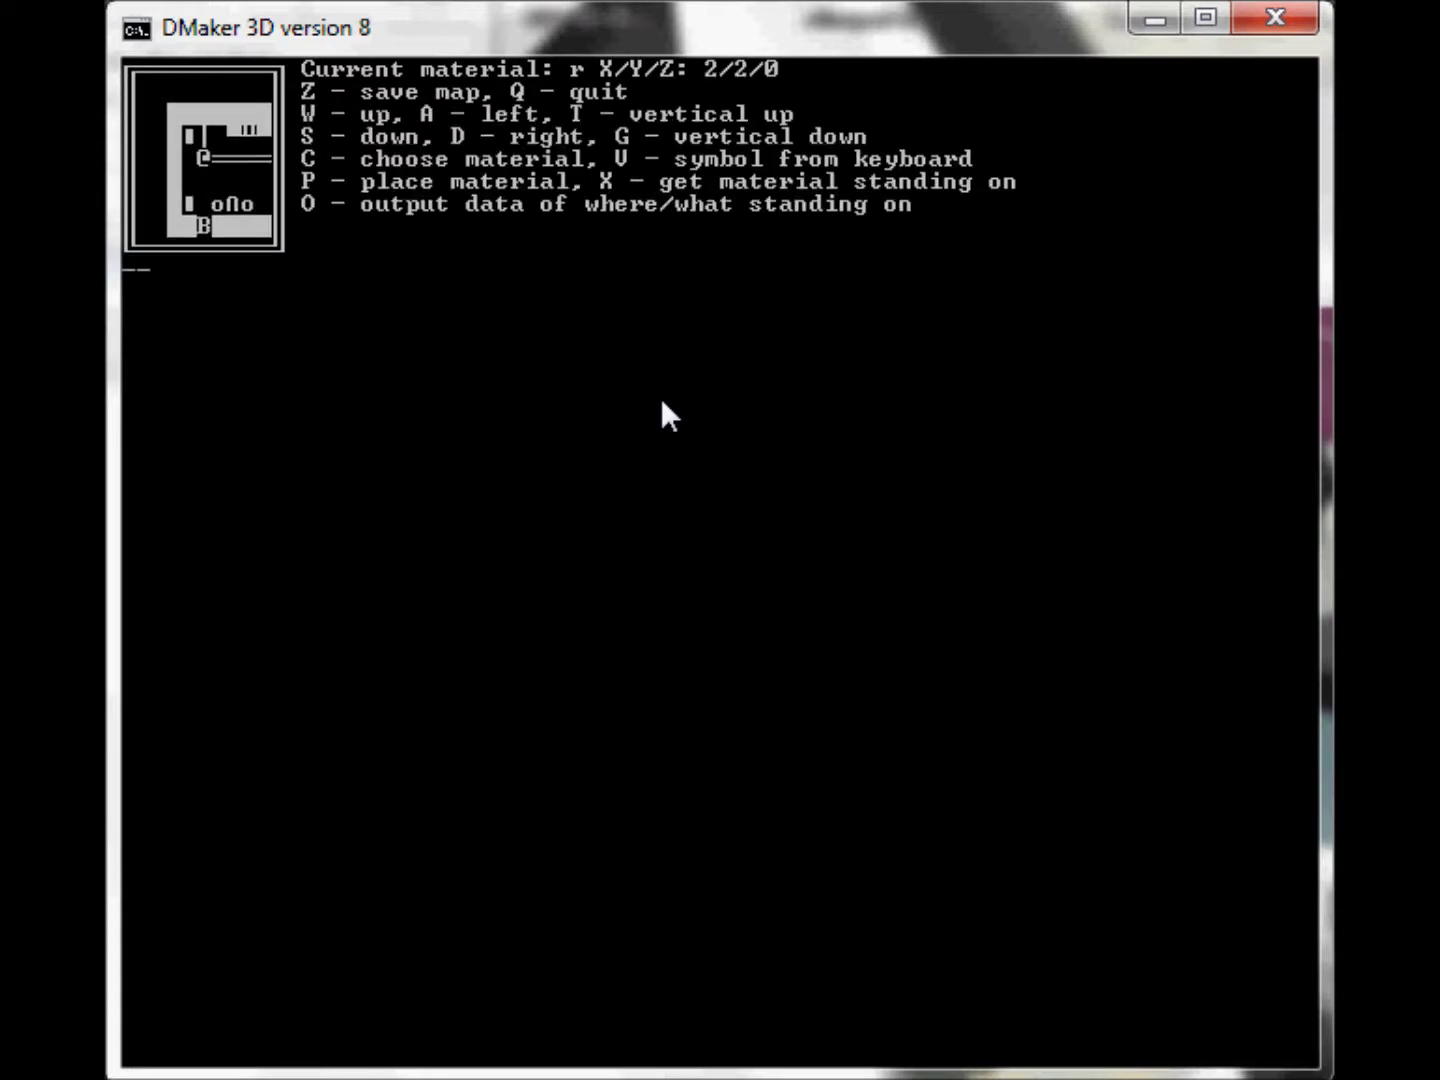
Step: Survey the full width of the northern room along row 3, finishing near its eastern end at 9/3/0
key(d)
key(d)
key(d)
key(d)
key(d)
key(d)
key(d)
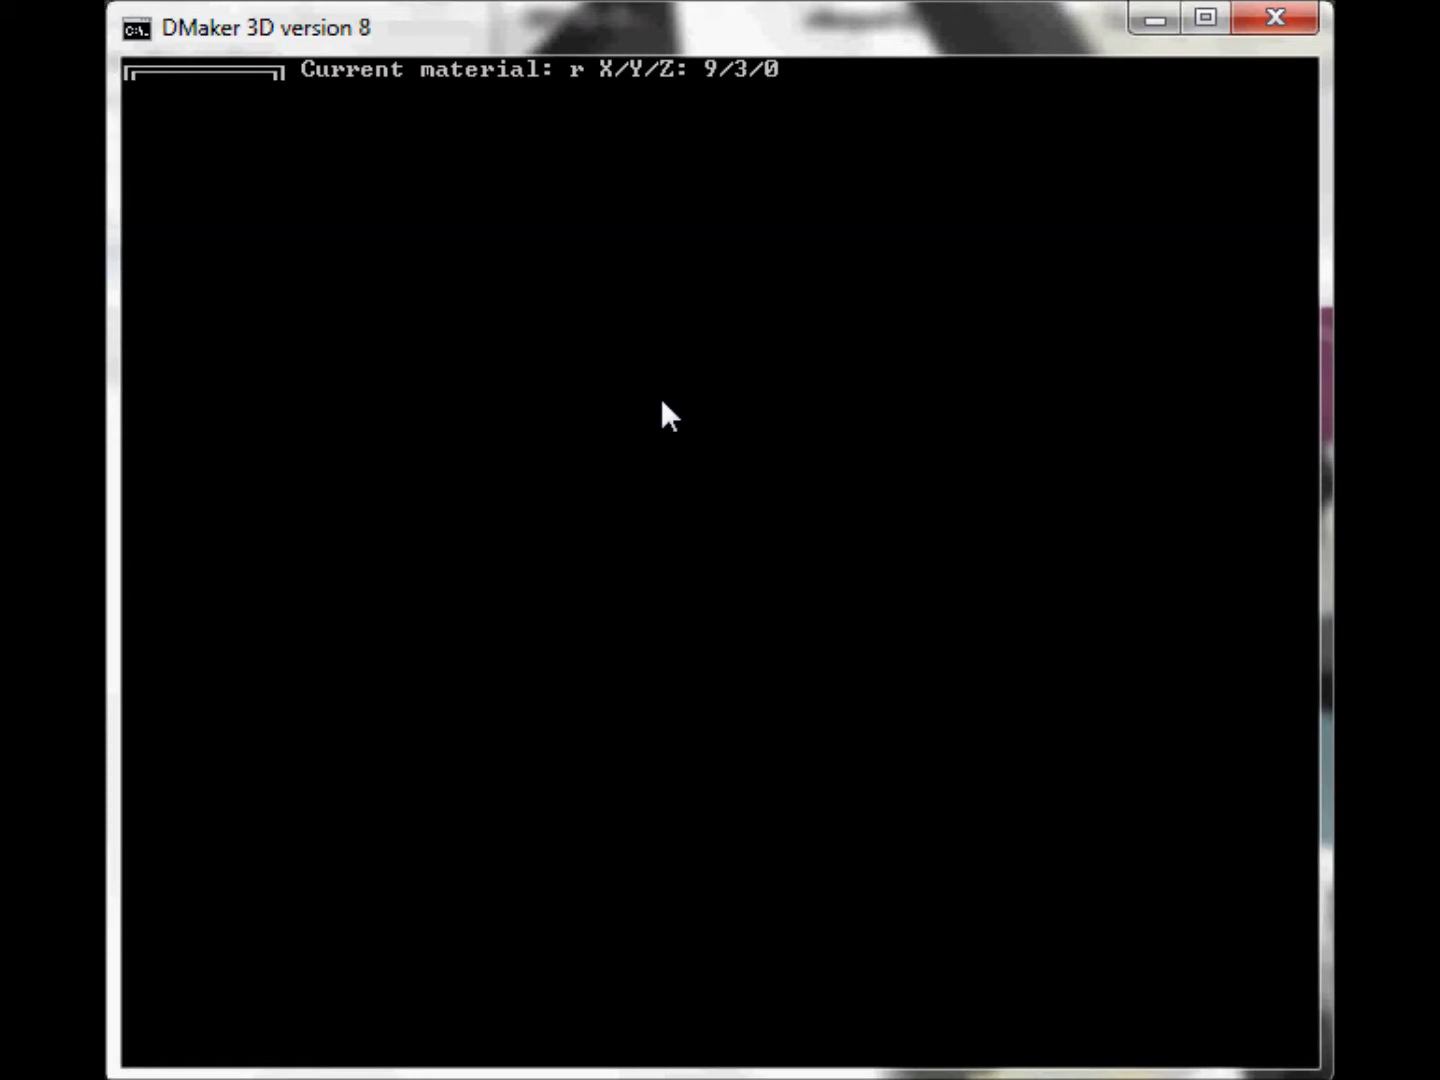
key(a)
key(a)
key(a)
key(a)
key(a)
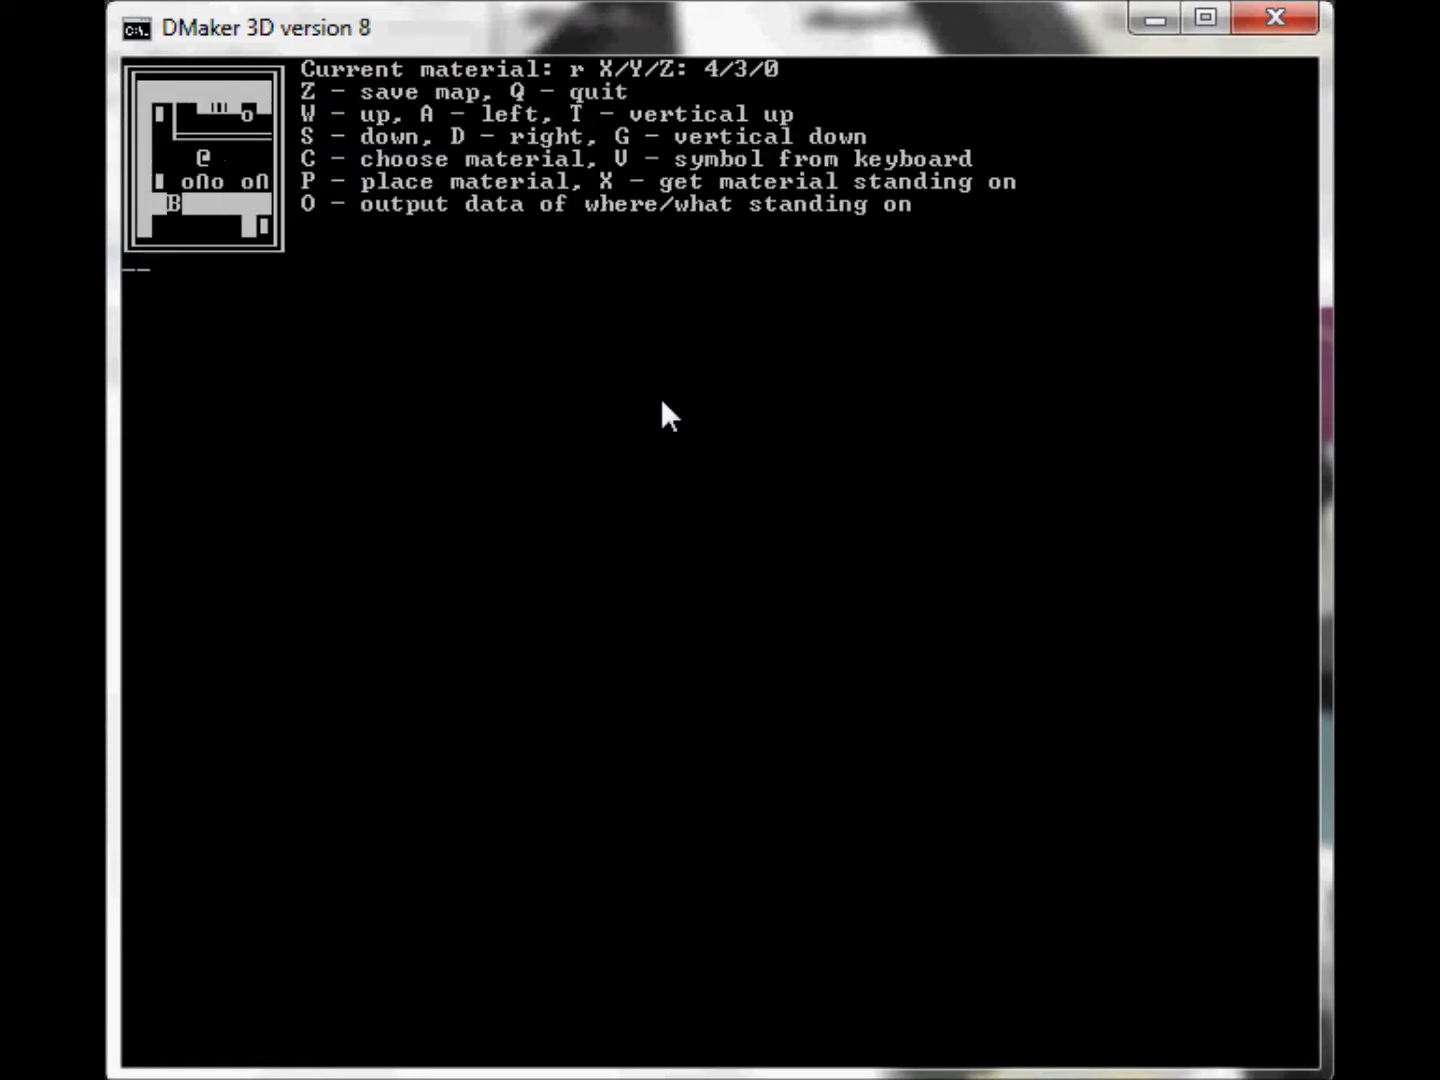
key(a)
key(a)
key(a)
key(d)
key(d)
key(d)
key(d)
key(d)
key(d)
key(d)
key(d)
key(d)
key(a)
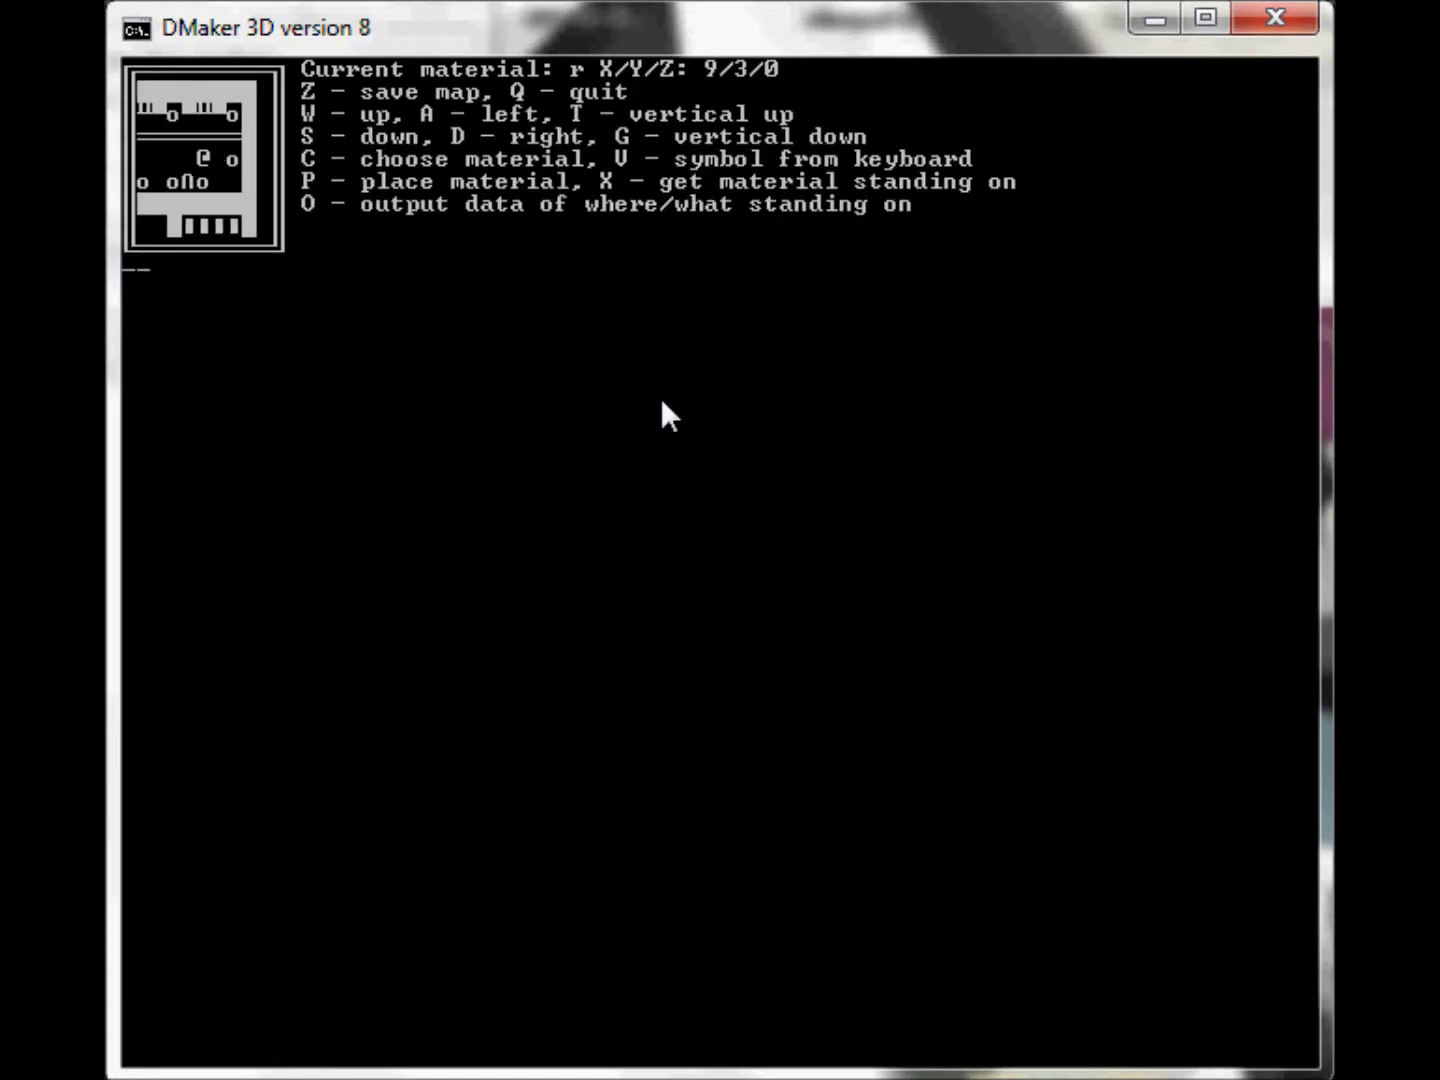
Step: Leave the northern room and look again at the small eastern room behind the C marker
key(a)
key(a)
key(a)
key(a)
key(a)
key(s)
key(s)
key(s)
key(s)
key(d)
key(d)
key(d)
key(d)
key(d)
key(d)
Step: Replace the C marker at 7/7/0 with the keyboard symbol T
key(a)
key(a)
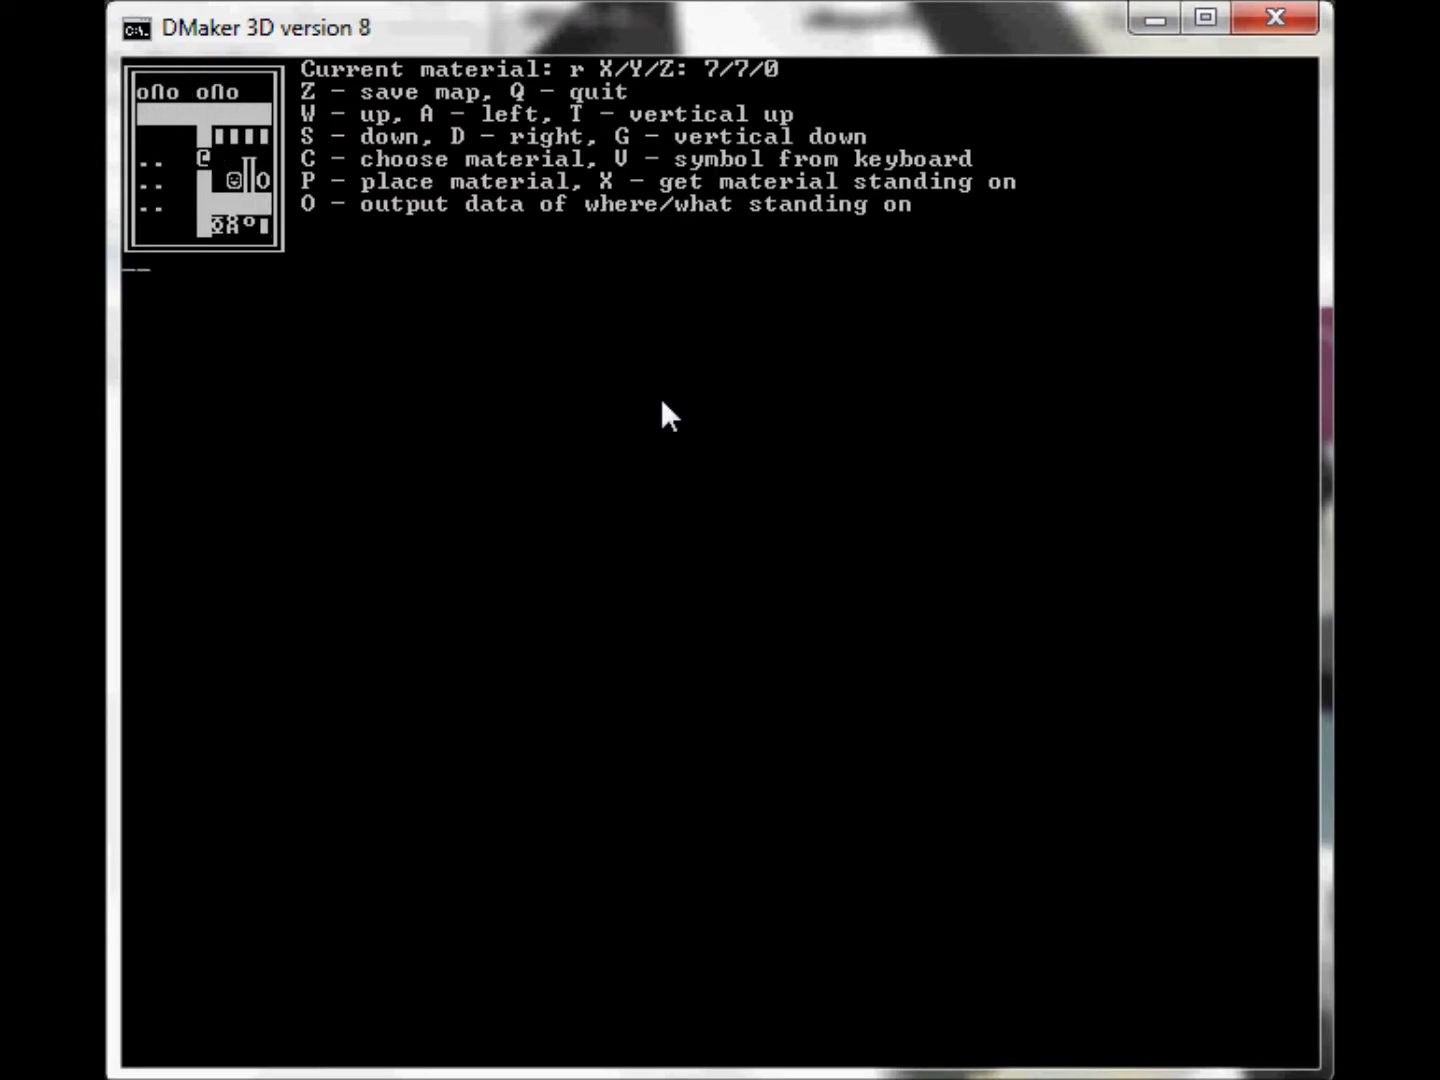
text(v)
text(T)
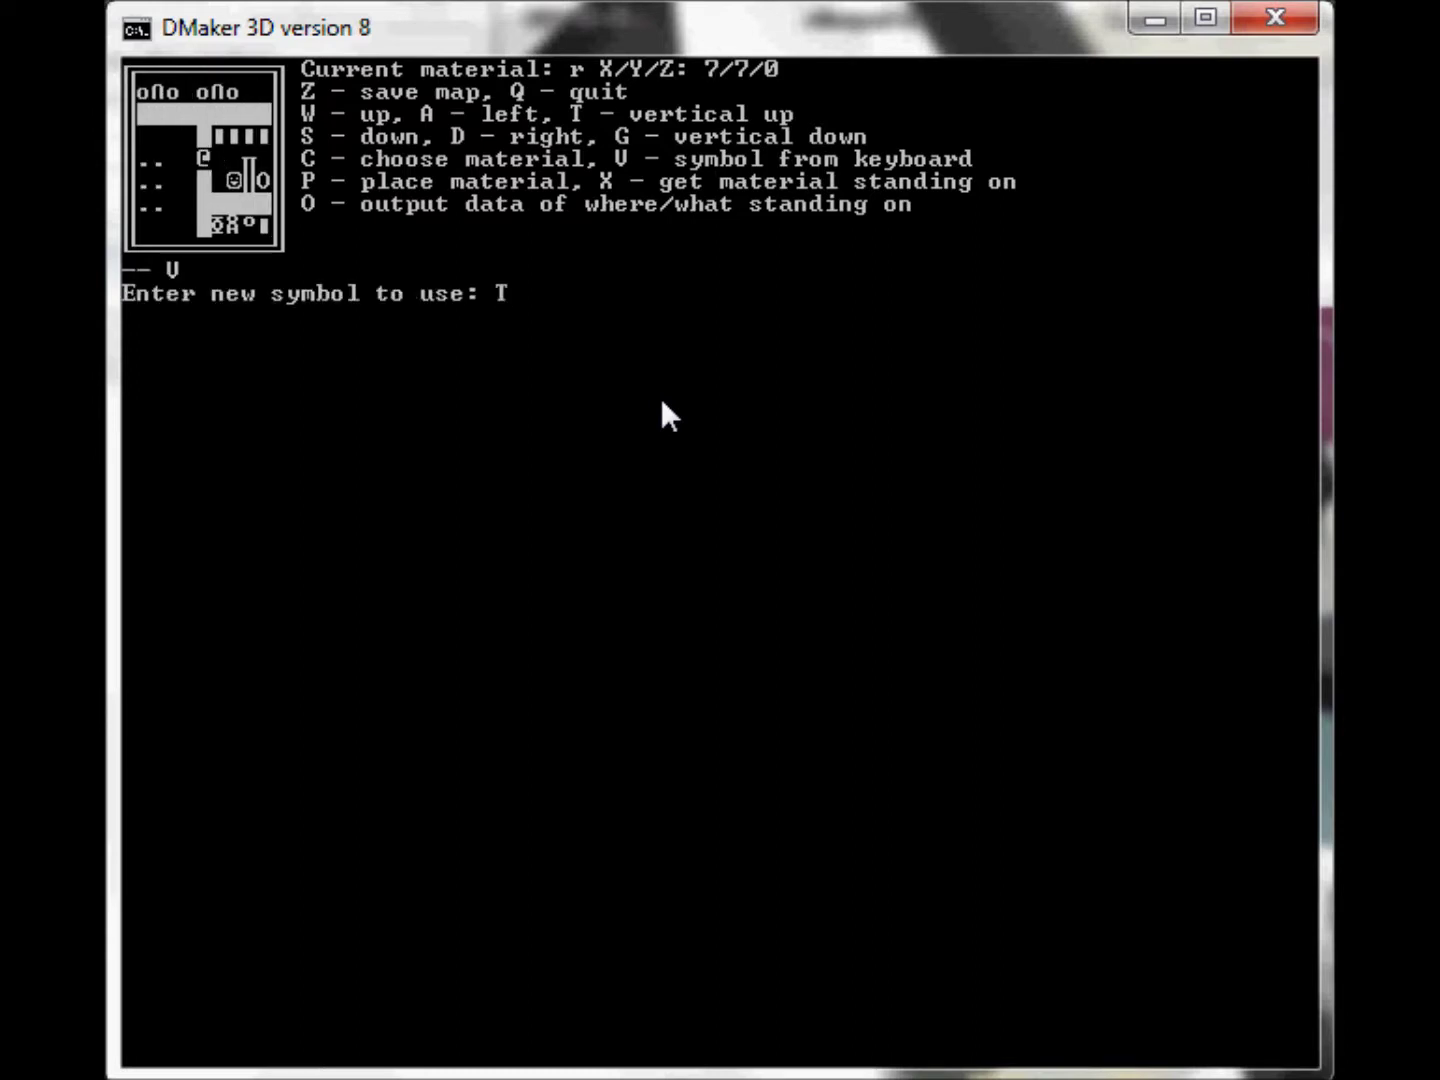
key(Return)
key(a)
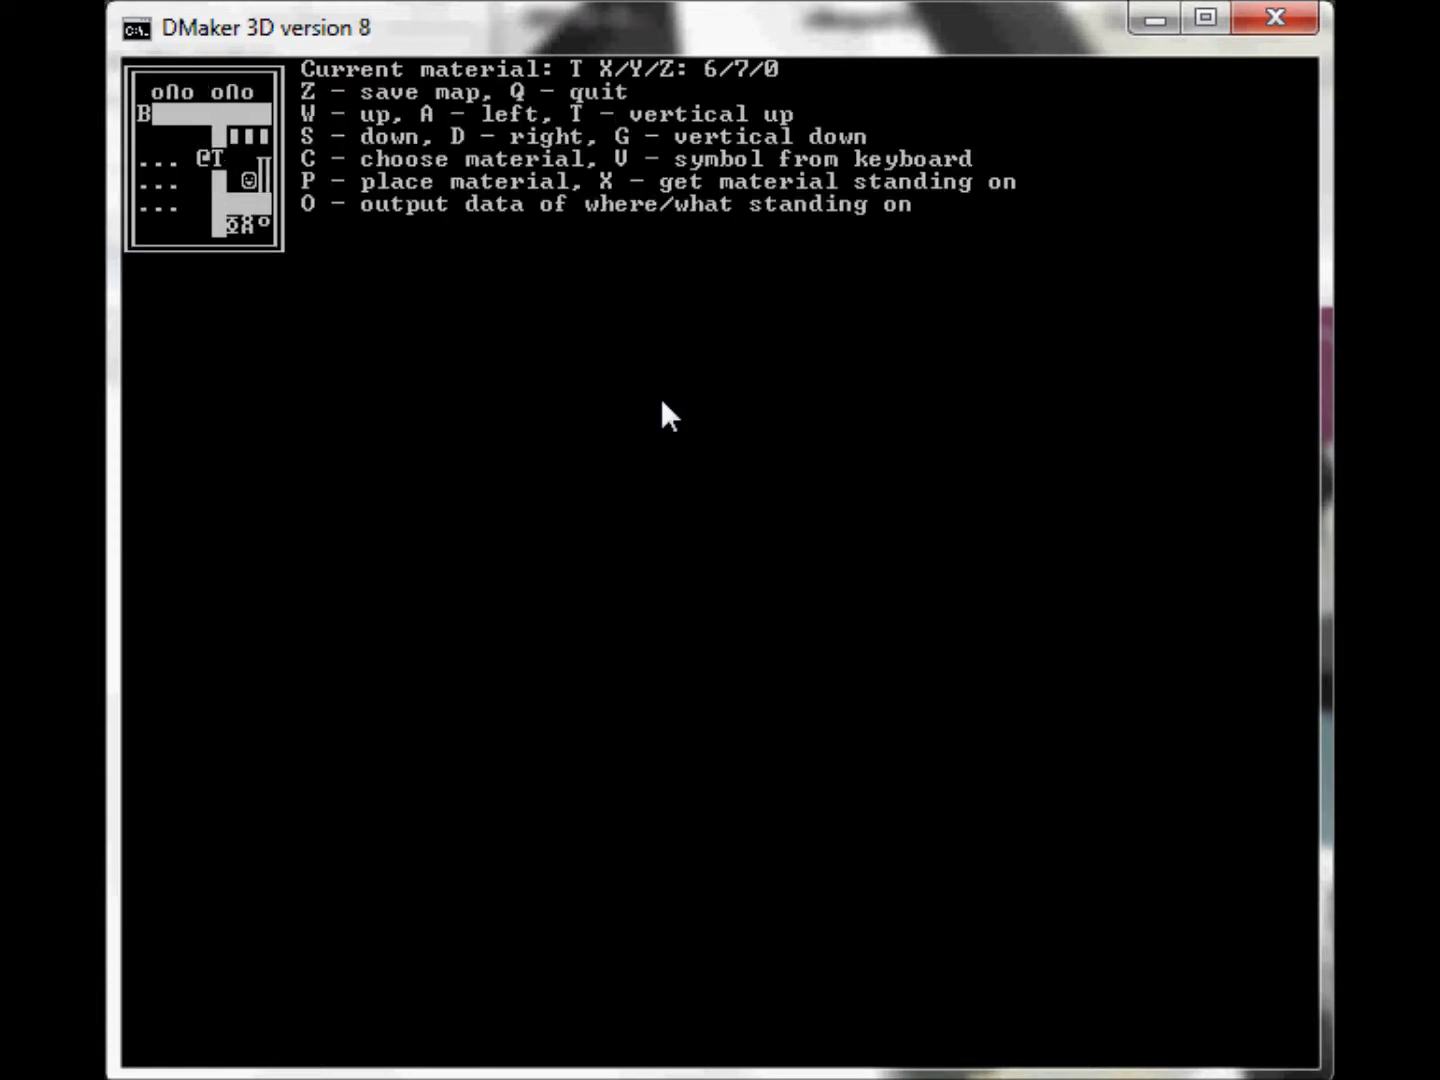
Step: Examine the eastern rooms between the T and S markers, stopping on the S marker at 7/11/0
key(d)
key(d)
key(d)
key(s)
key(s)
key(s)
key(s)
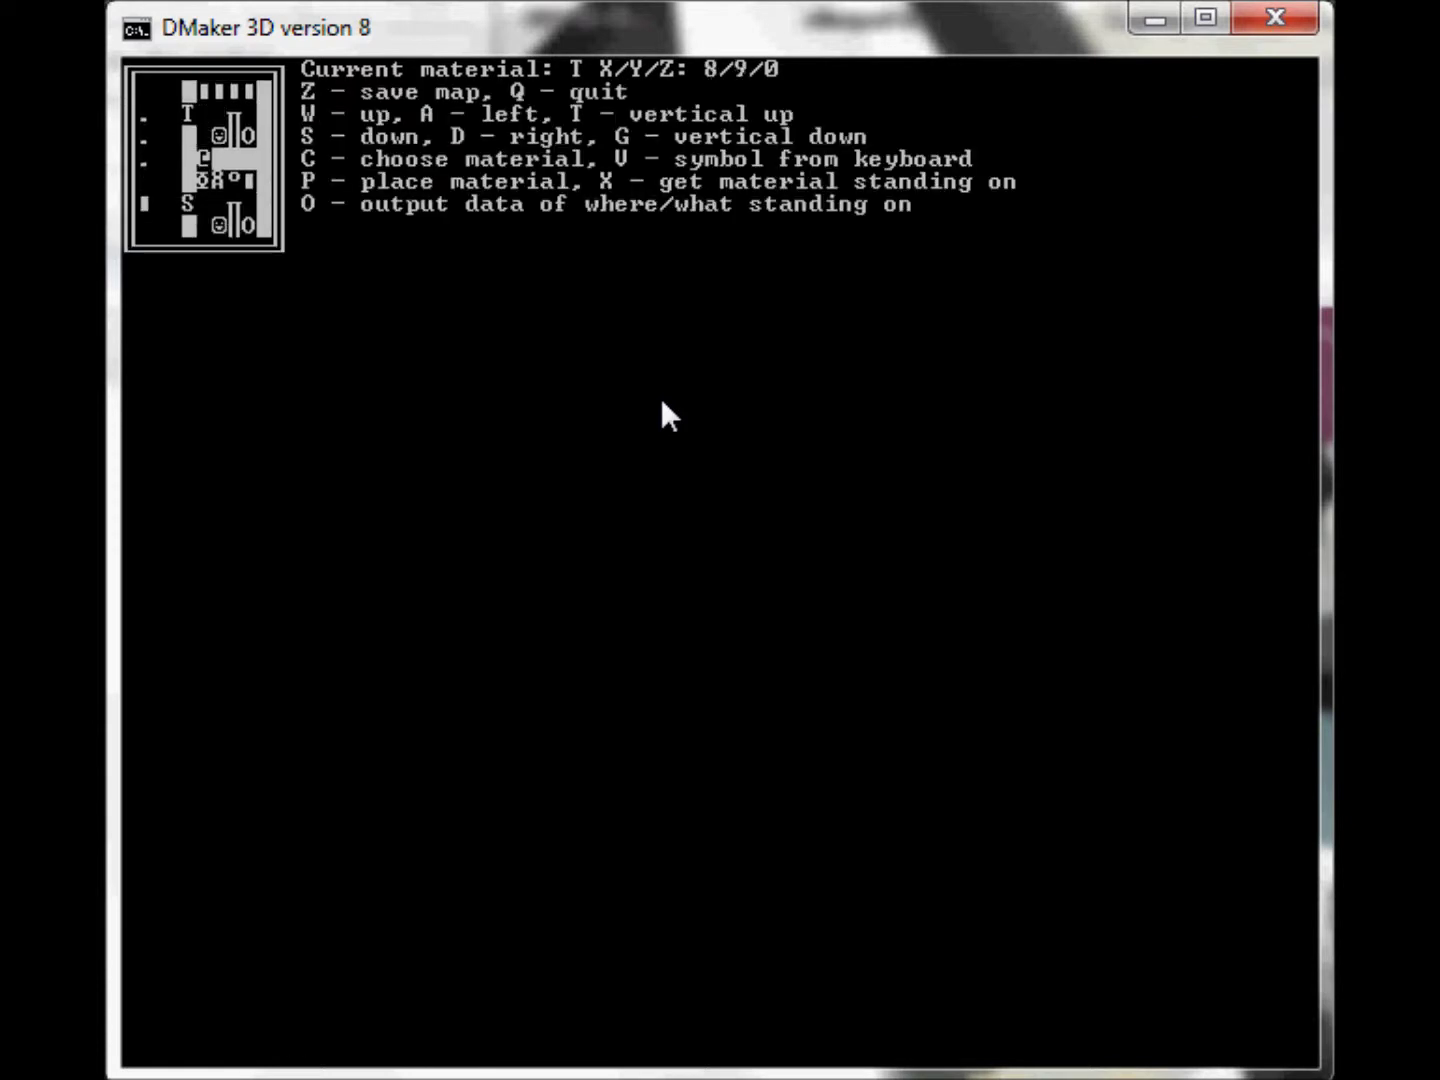
key(a)
key(a)
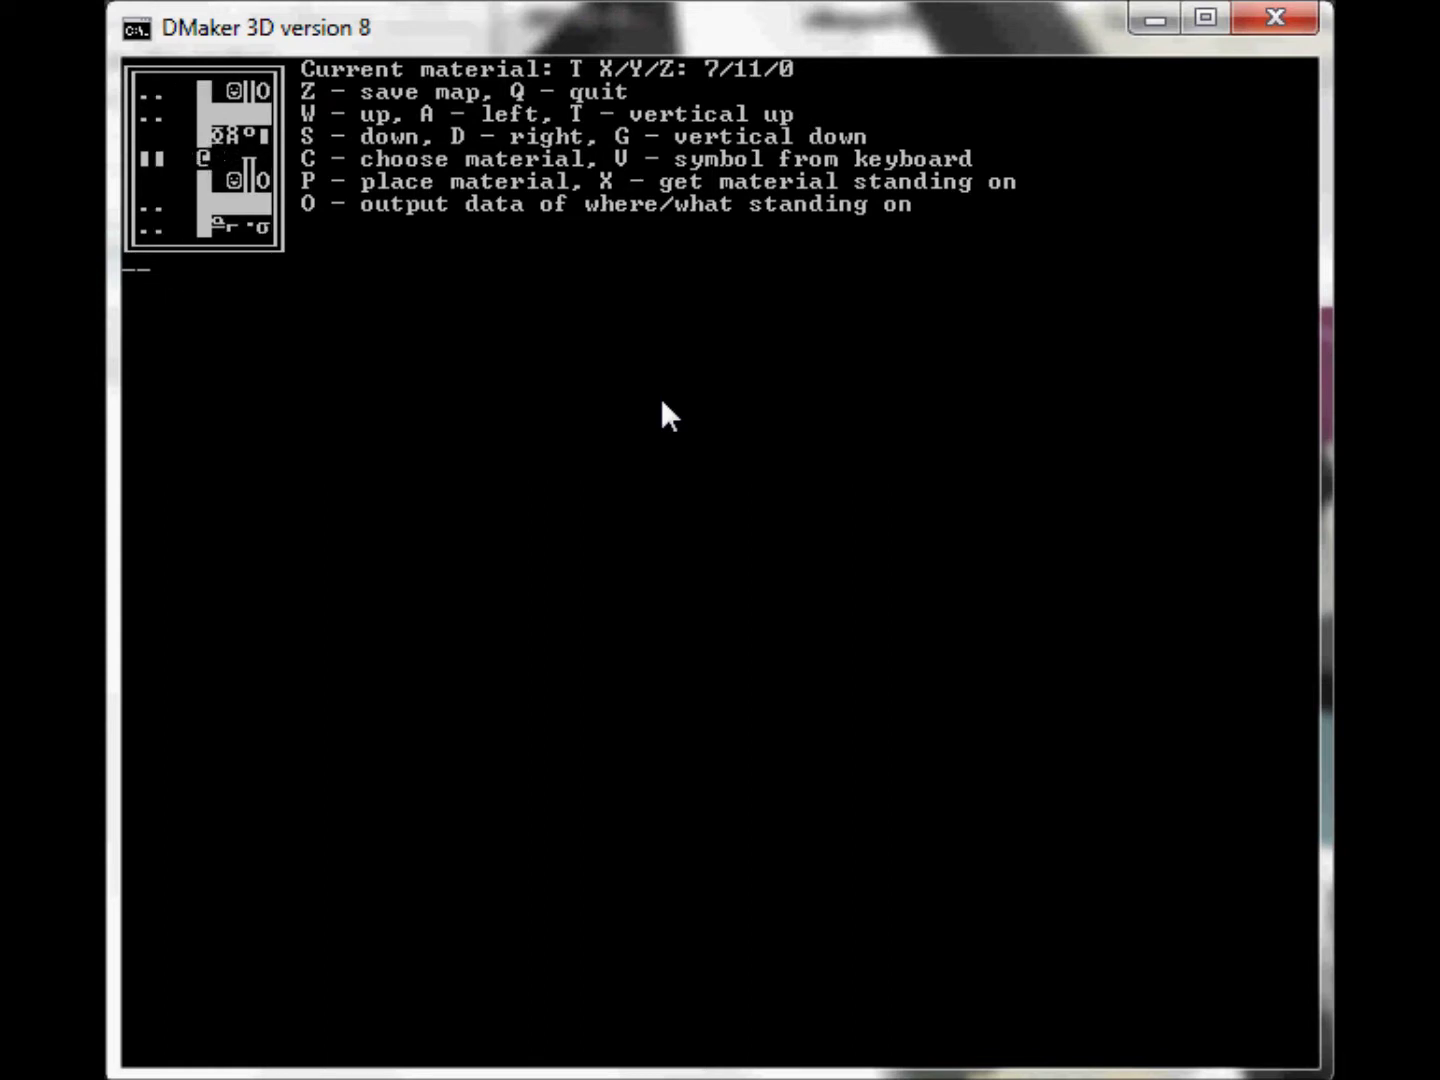
Step: Look at the eastern room behind the A marker and return to the large room at 3/12/0
key(s)
key(s)
key(s)
key(s)
key(d)
key(d)
key(d)
key(a)
key(a)
key(a)
key(a)
key(a)
key(w)
key(w)
key(w)
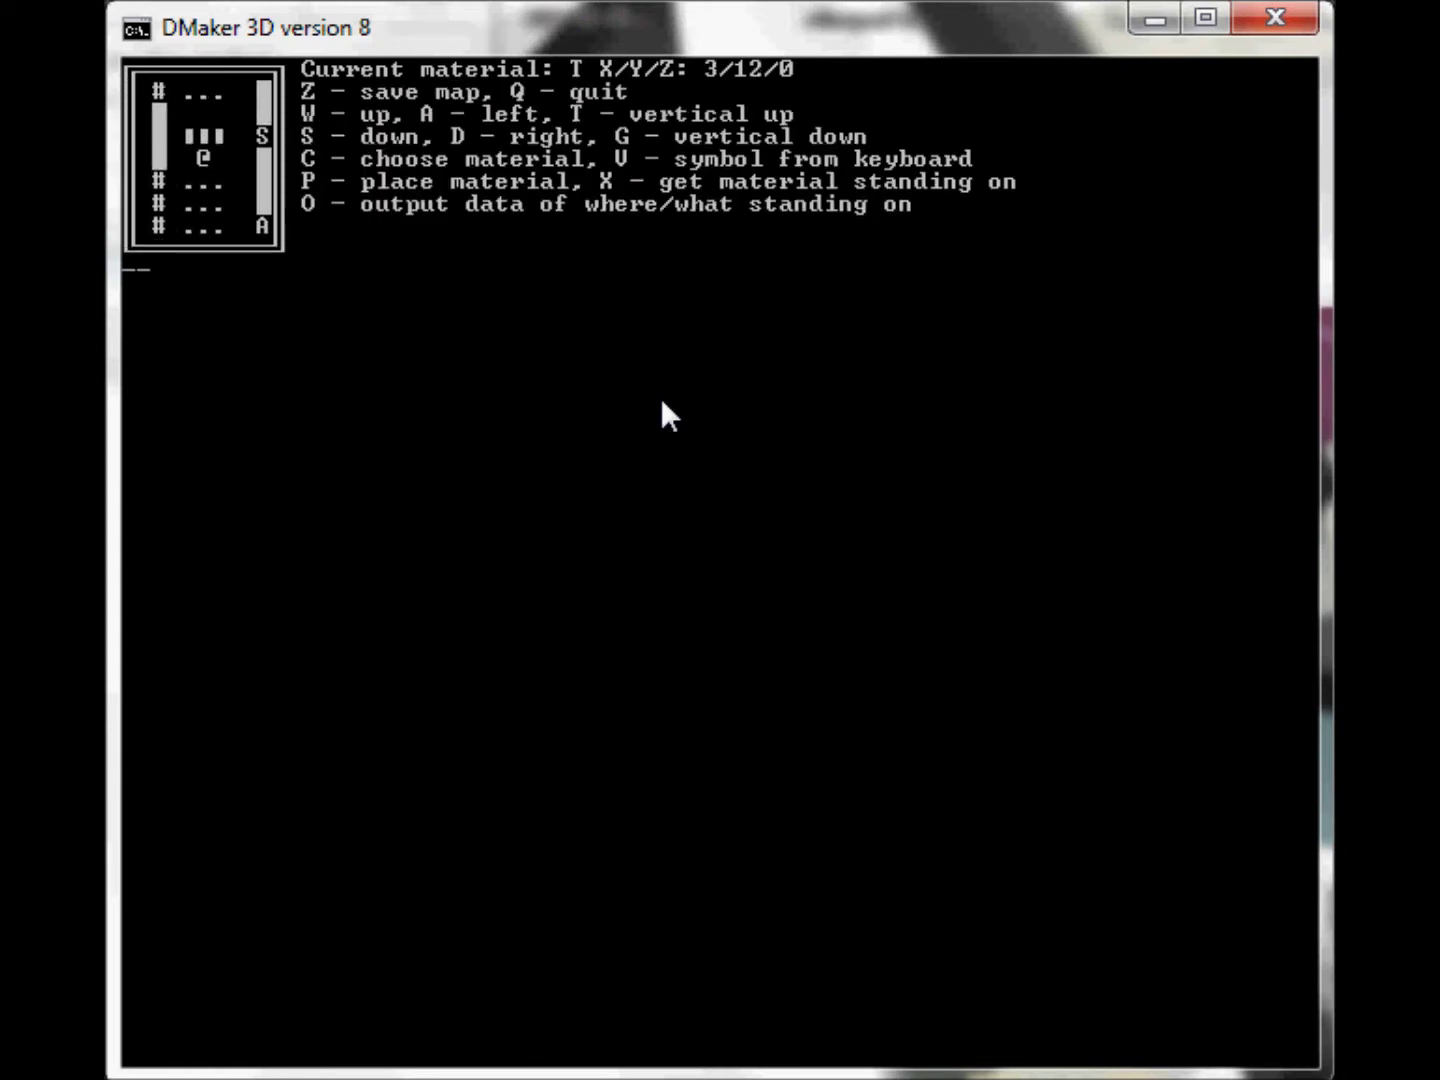
Step: Examine the rows of dots and block symbols in the large room, starting from 3/12/0
key(d)
key(s)
key(s)
key(a)
key(w)
key(w)
key(w)
key(w)
key(s)
key(a)
key(w)
key(w)
key(w)
key(w)
key(s)
key(a)
key(a)
key(s)
key(s)
key(d)
Step: Go north past the B marker into the northern room and stop at 1/3/0
key(w)
key(w)
key(w)
key(w)
key(w)
key(w)
key(w)
key(w)
key(w)
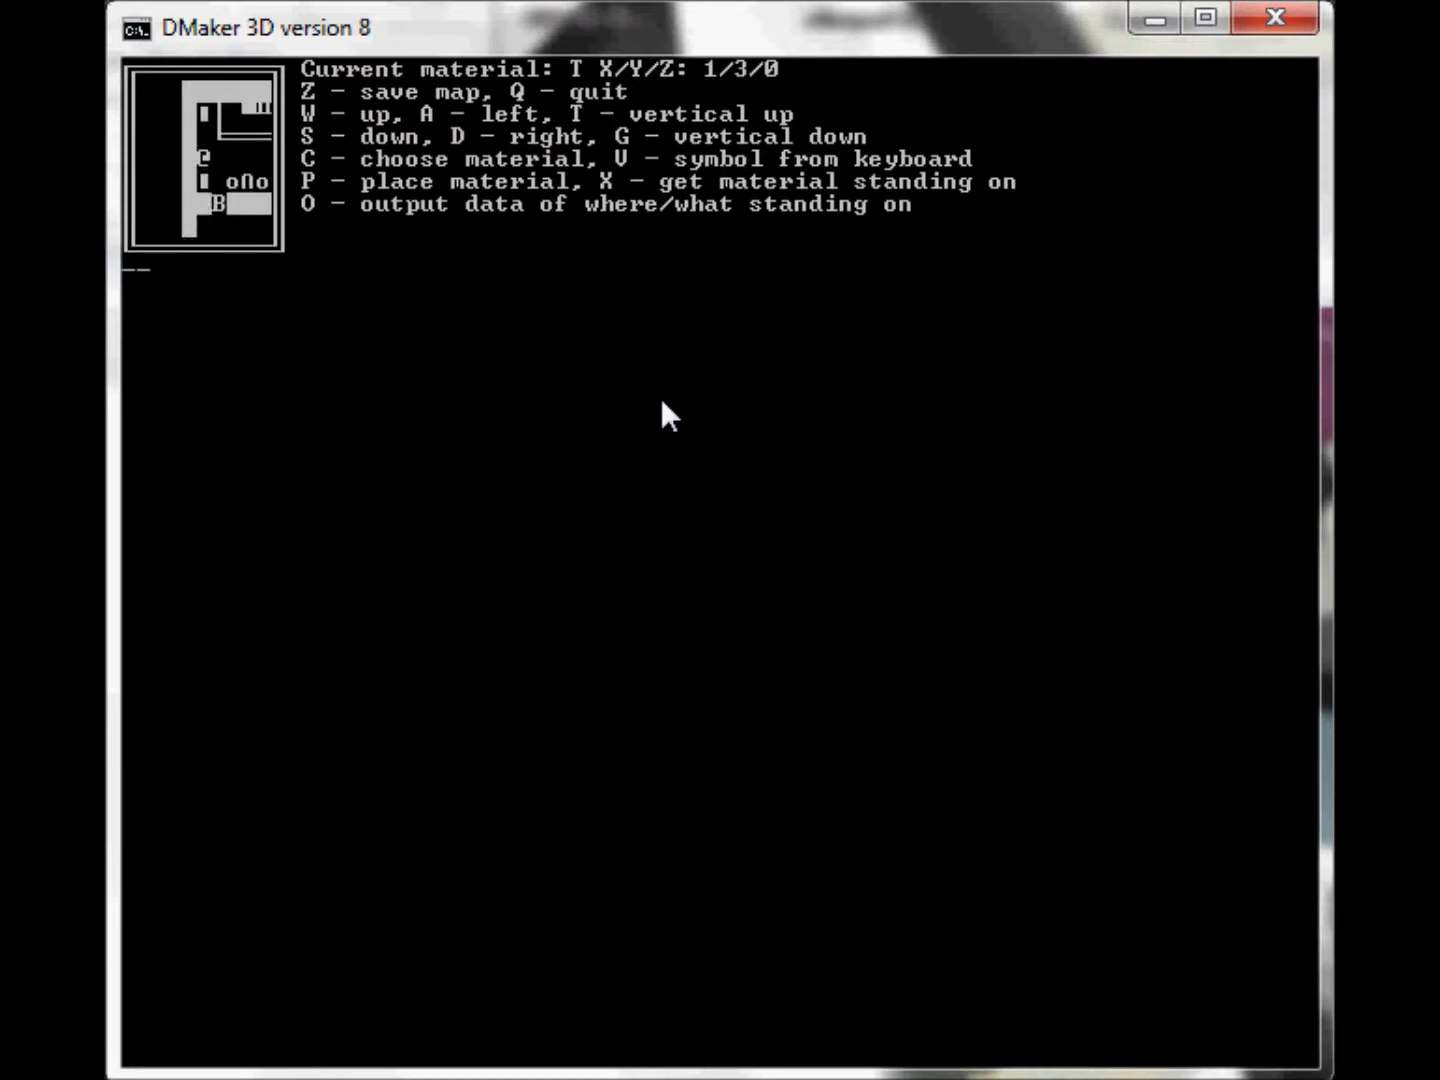
Step: Leave the northern room to the north and examine the block beside the € symbol, stopping at 6/-2/0
key(d)
key(d)
key(d)
key(d)
key(w)
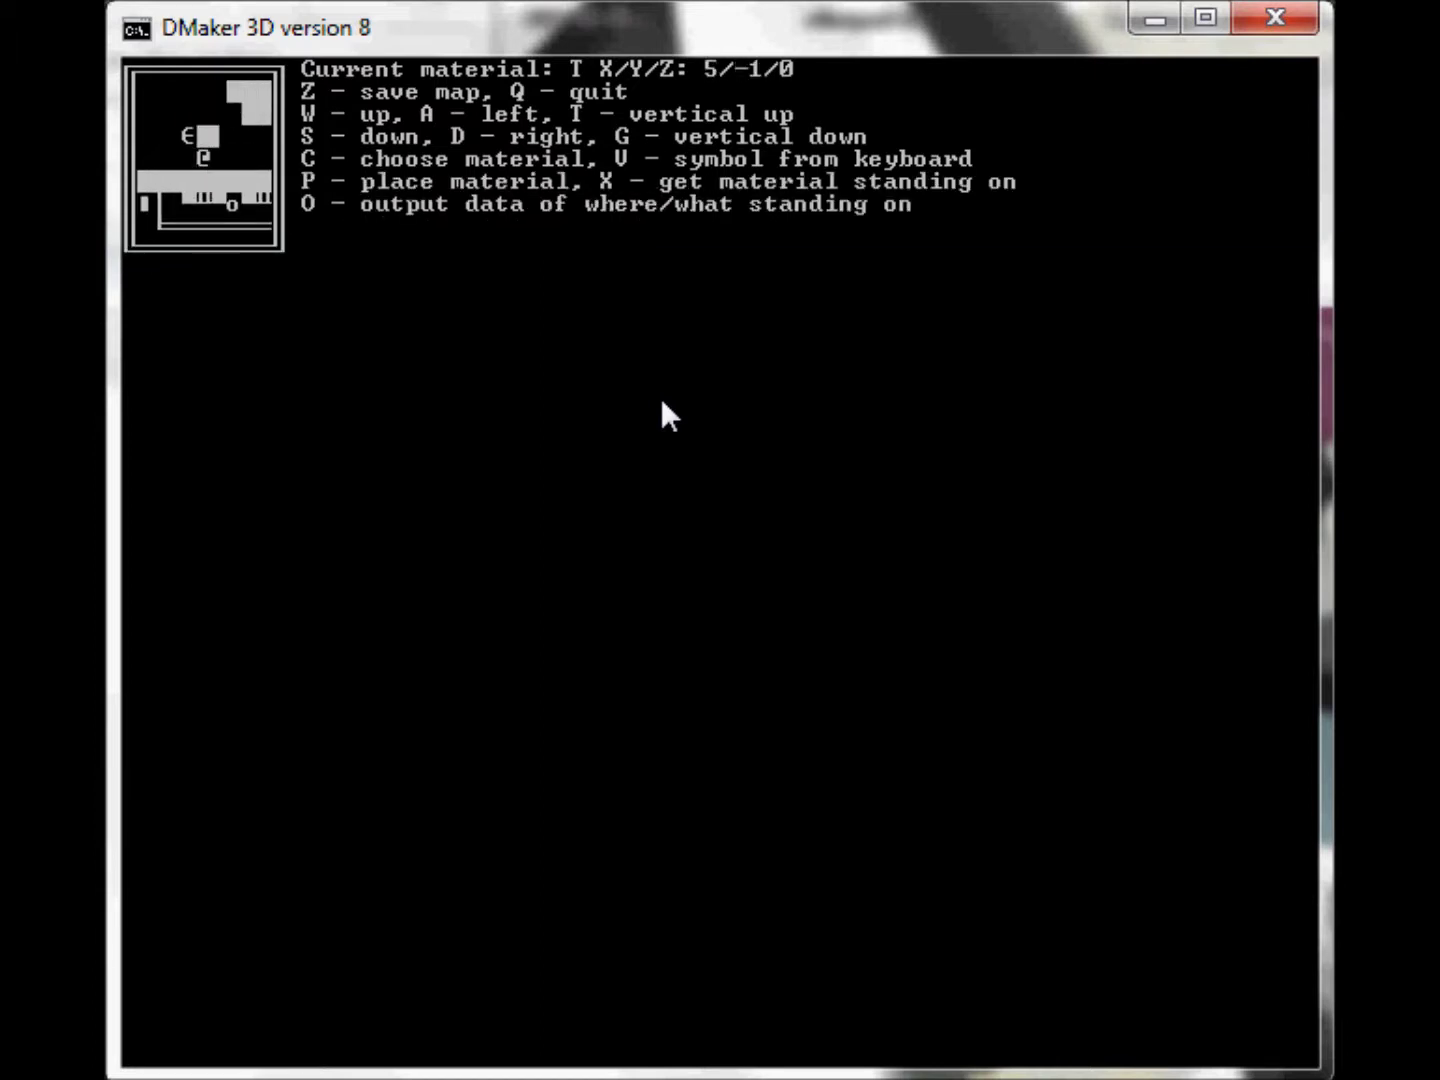
key(a)
key(w)
key(d)
key(d)
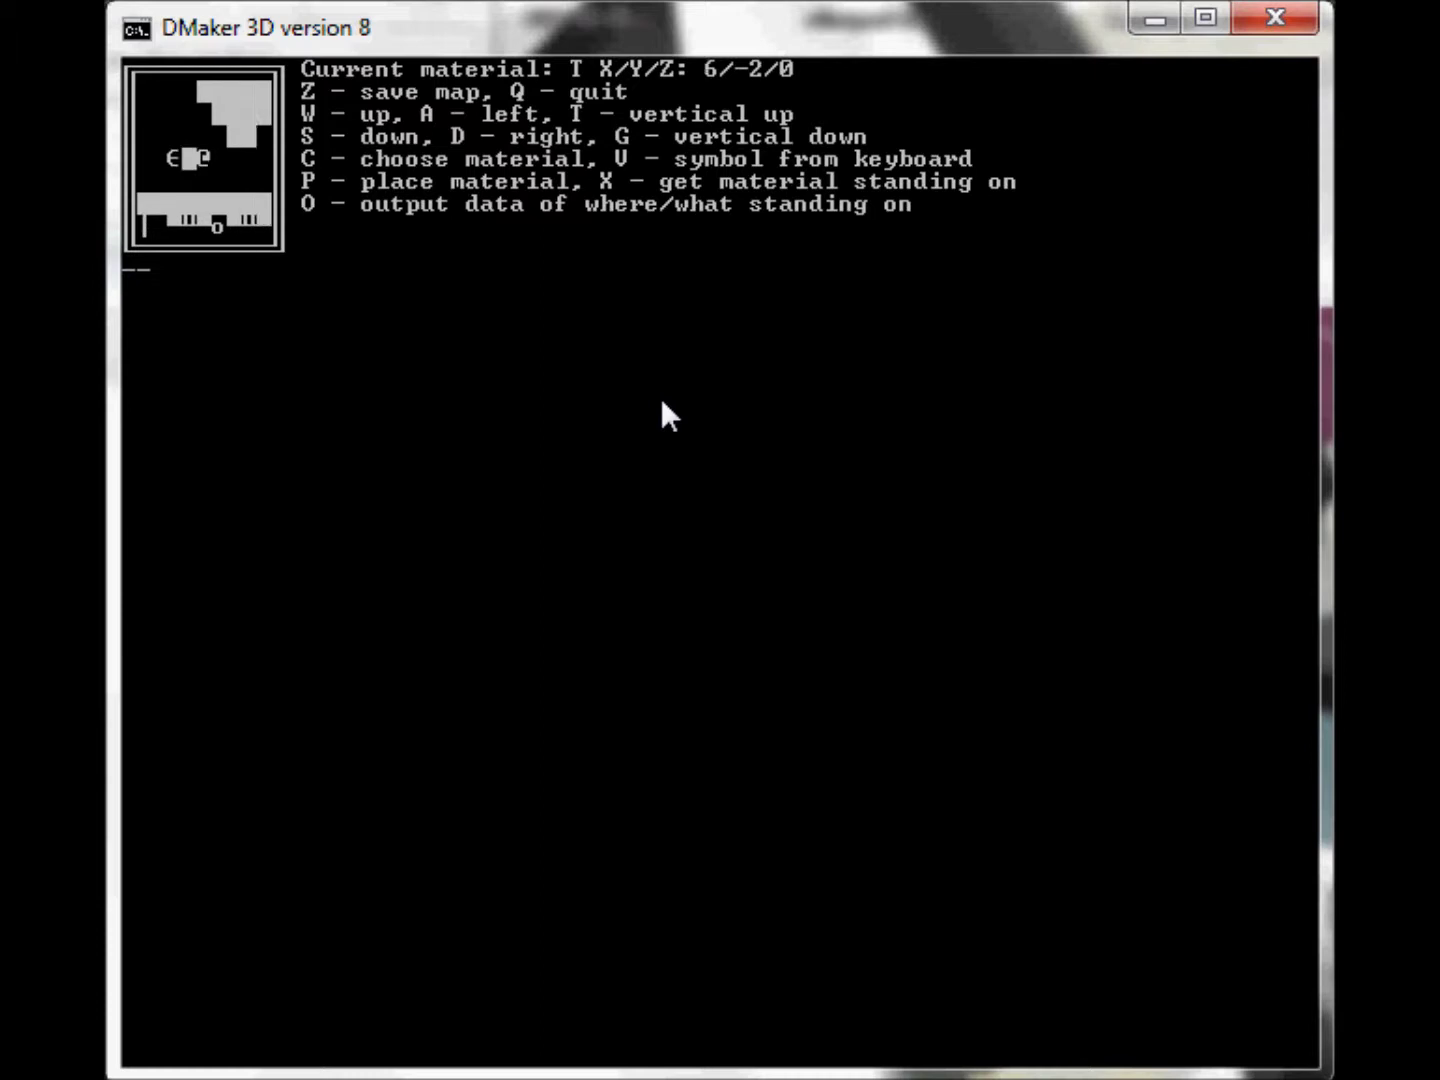
Step: Examine the large solid shape northeast of the € symbol, stopping at 10/-3/0
key(d)
key(d)
key(w)
key(w)
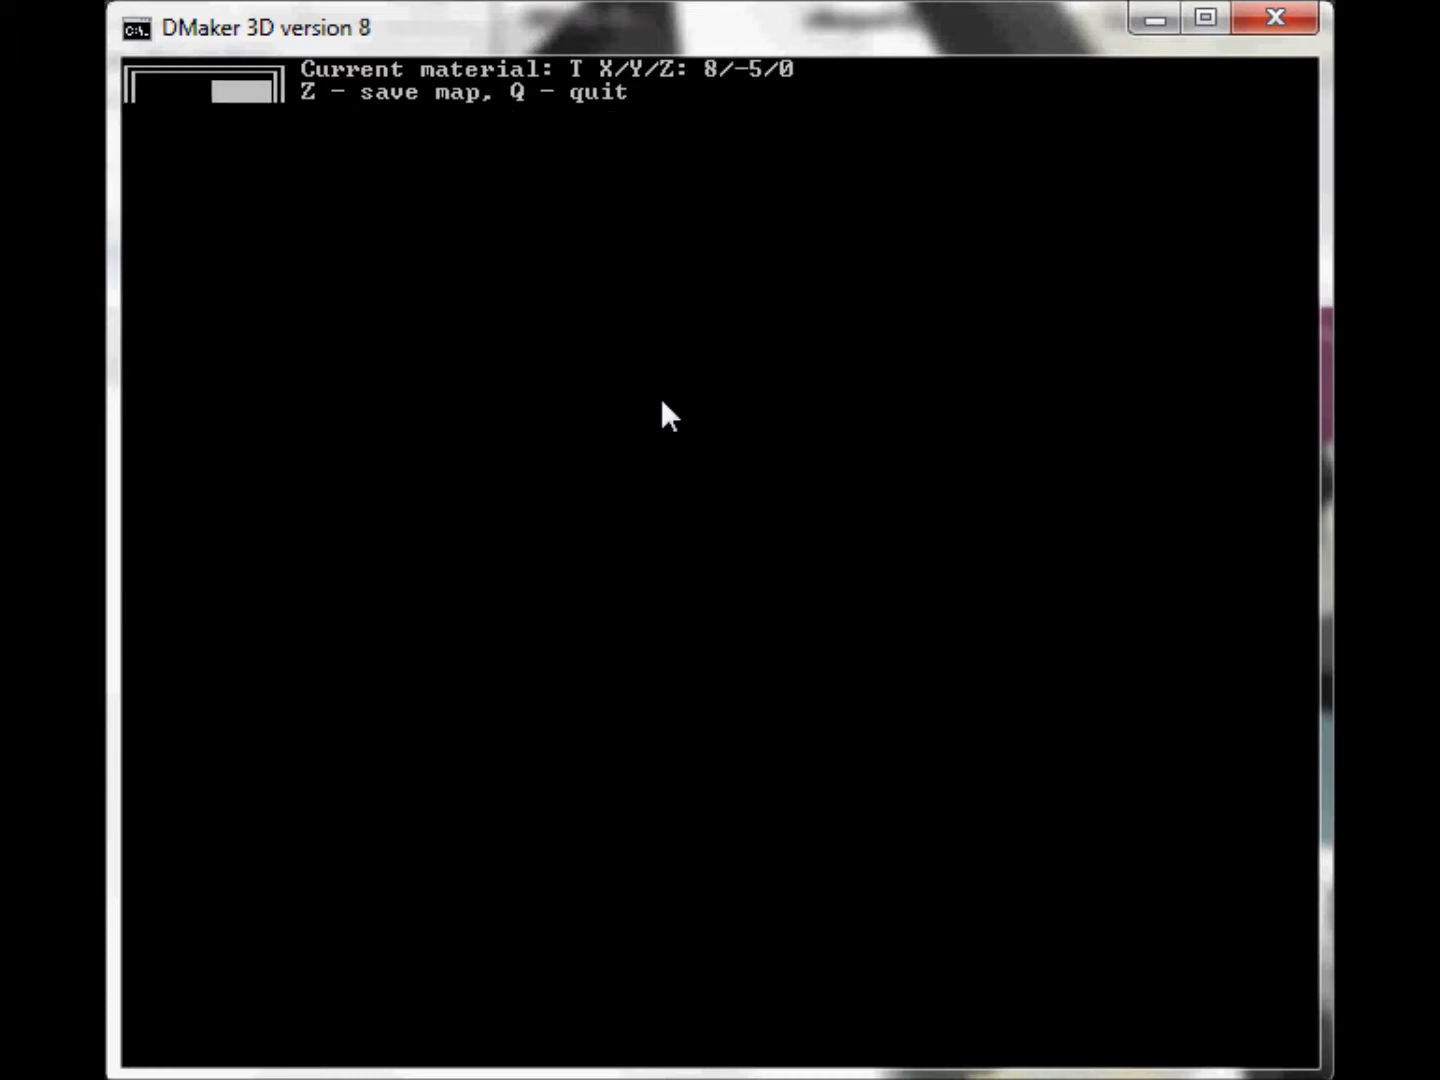
key(w)
key(d)
key(d)
key(d)
key(a)
key(s)
key(s)
key(s)
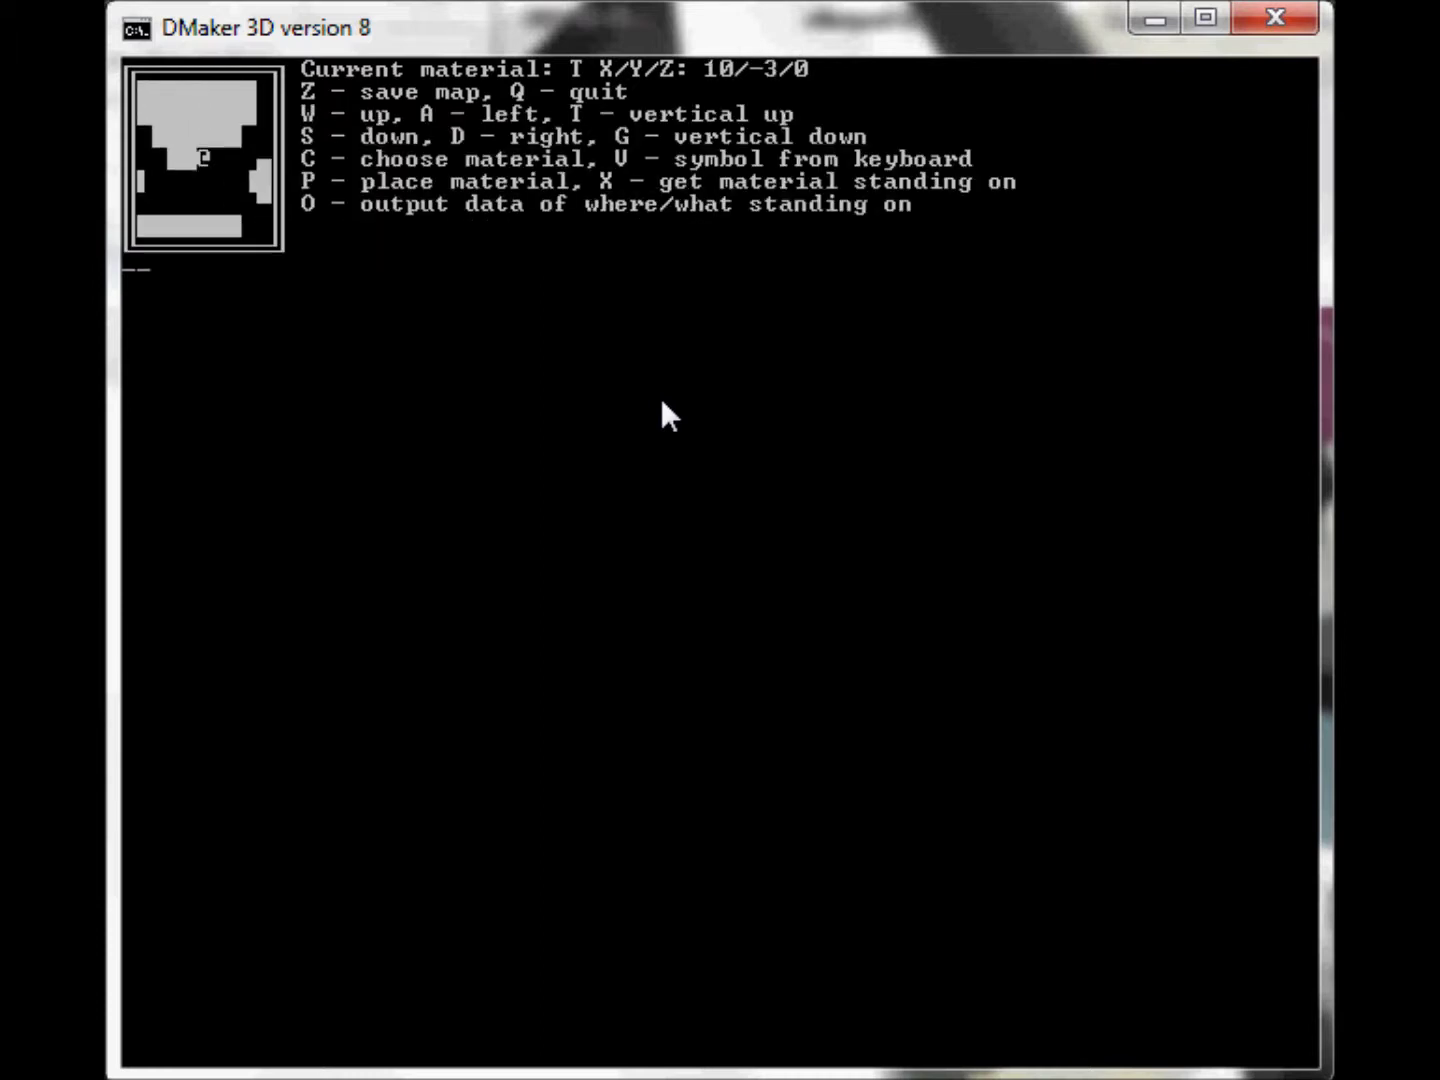
Step: Examine the solid shape between the column of # symbols farther east, passing 16/0/0 and stopping on it at 14/-2/0
key(s)
key(d)
key(d)
key(d)
key(d)
key(d)
key(a)
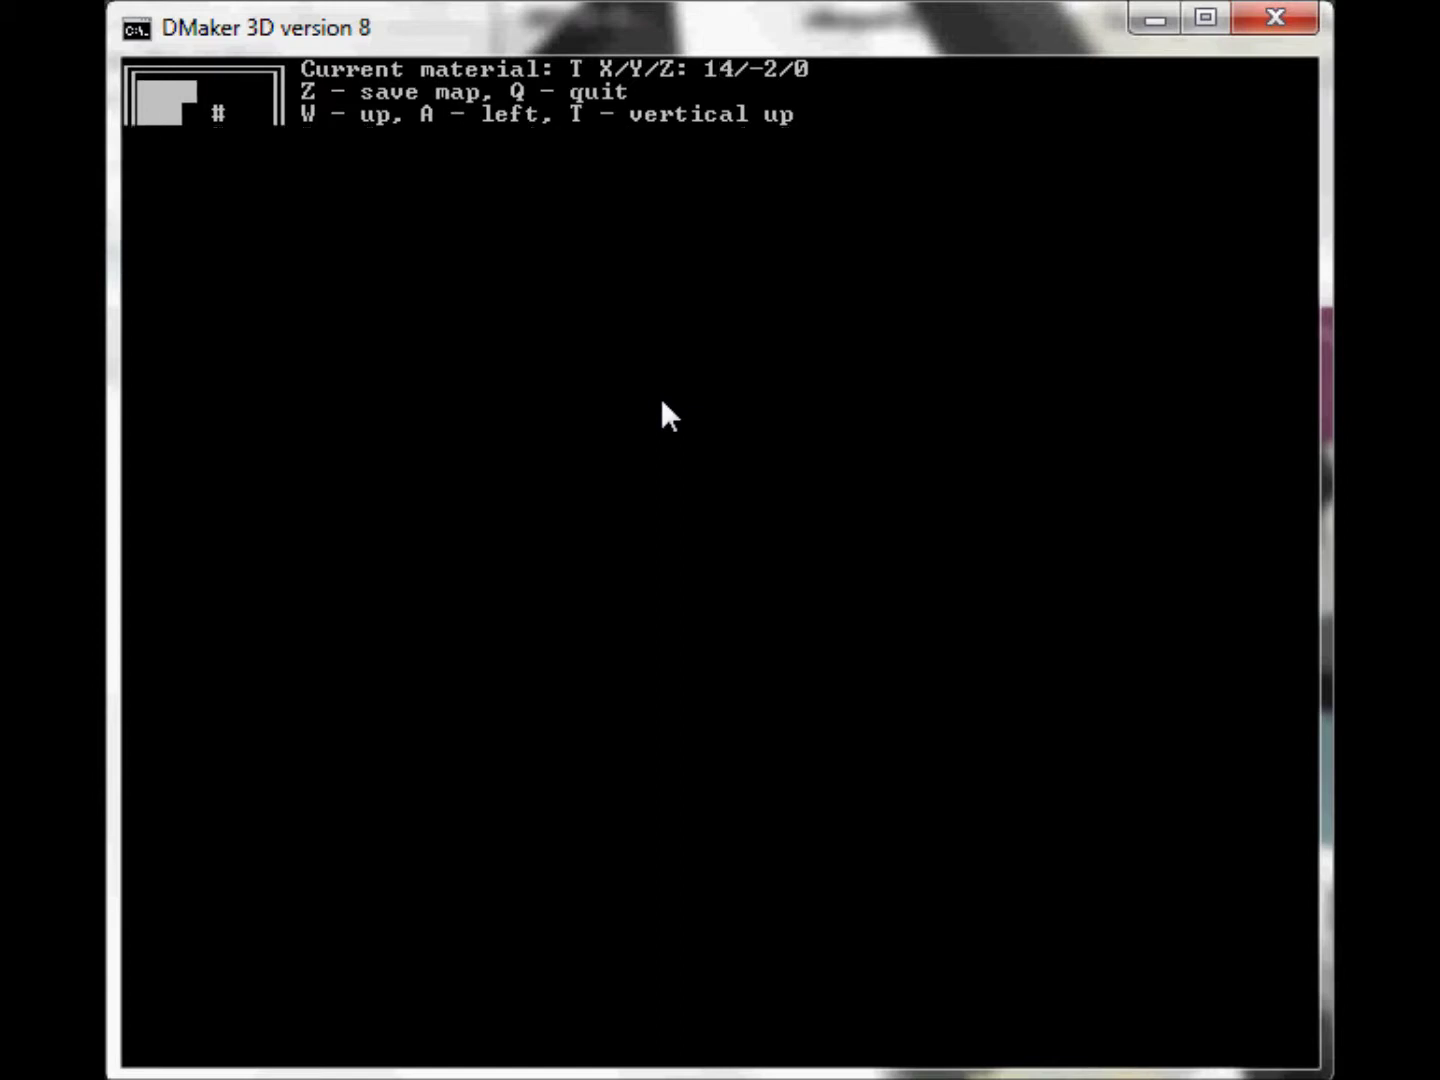
key(d)
key(s)
key(s)
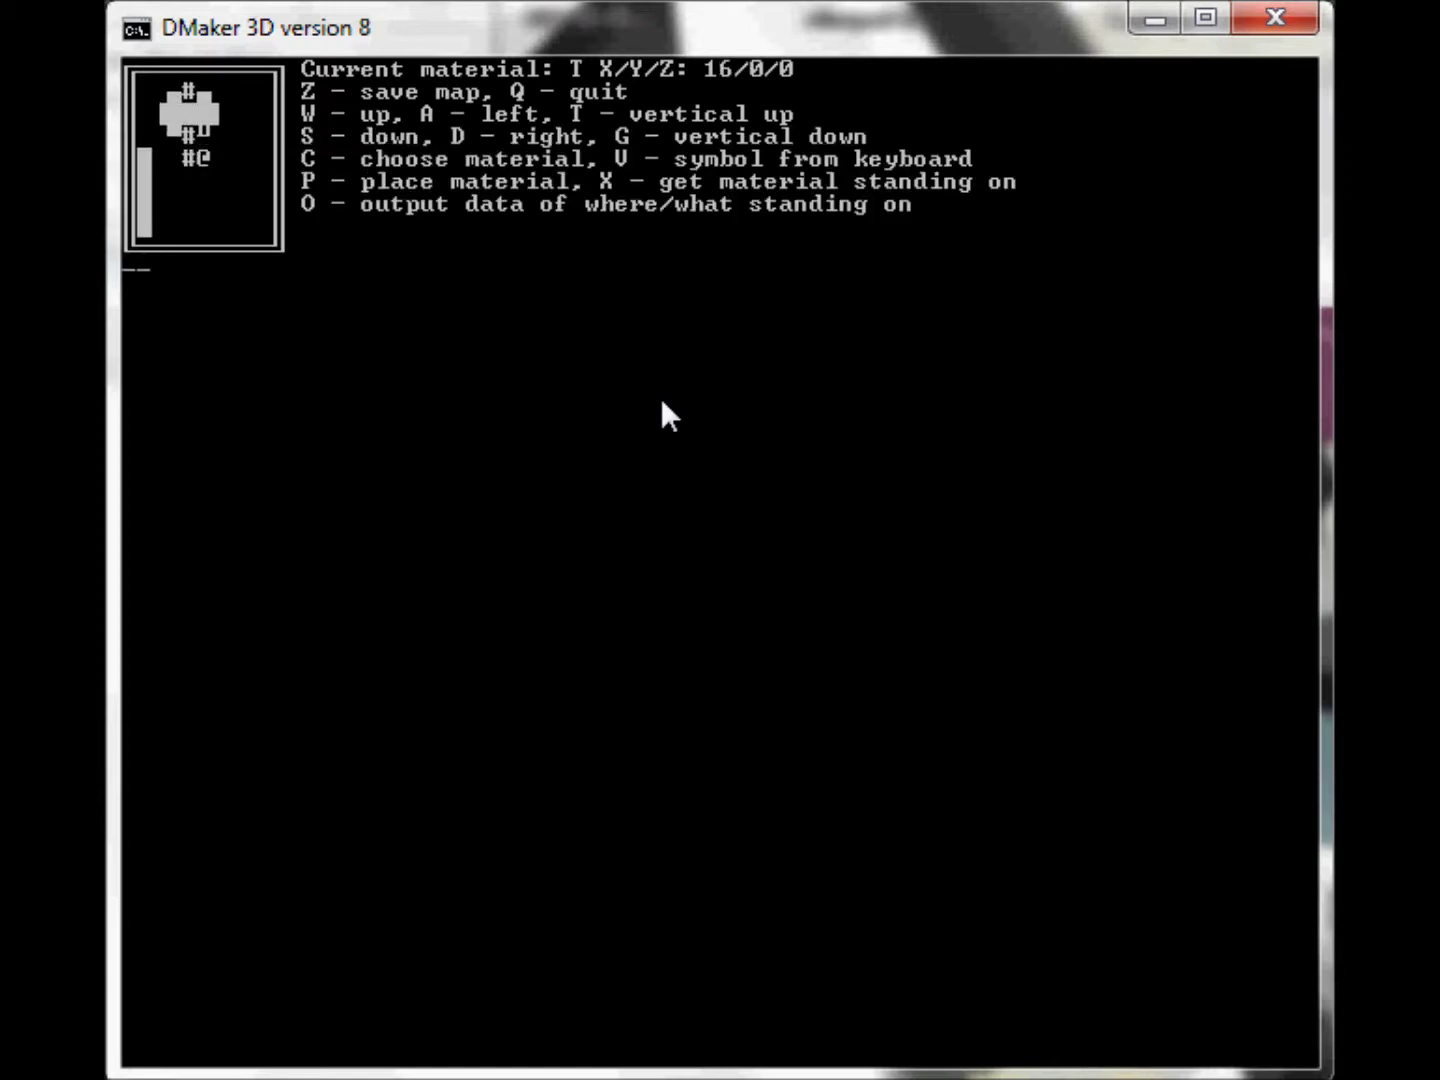
key(w)
key(s)
key(w)
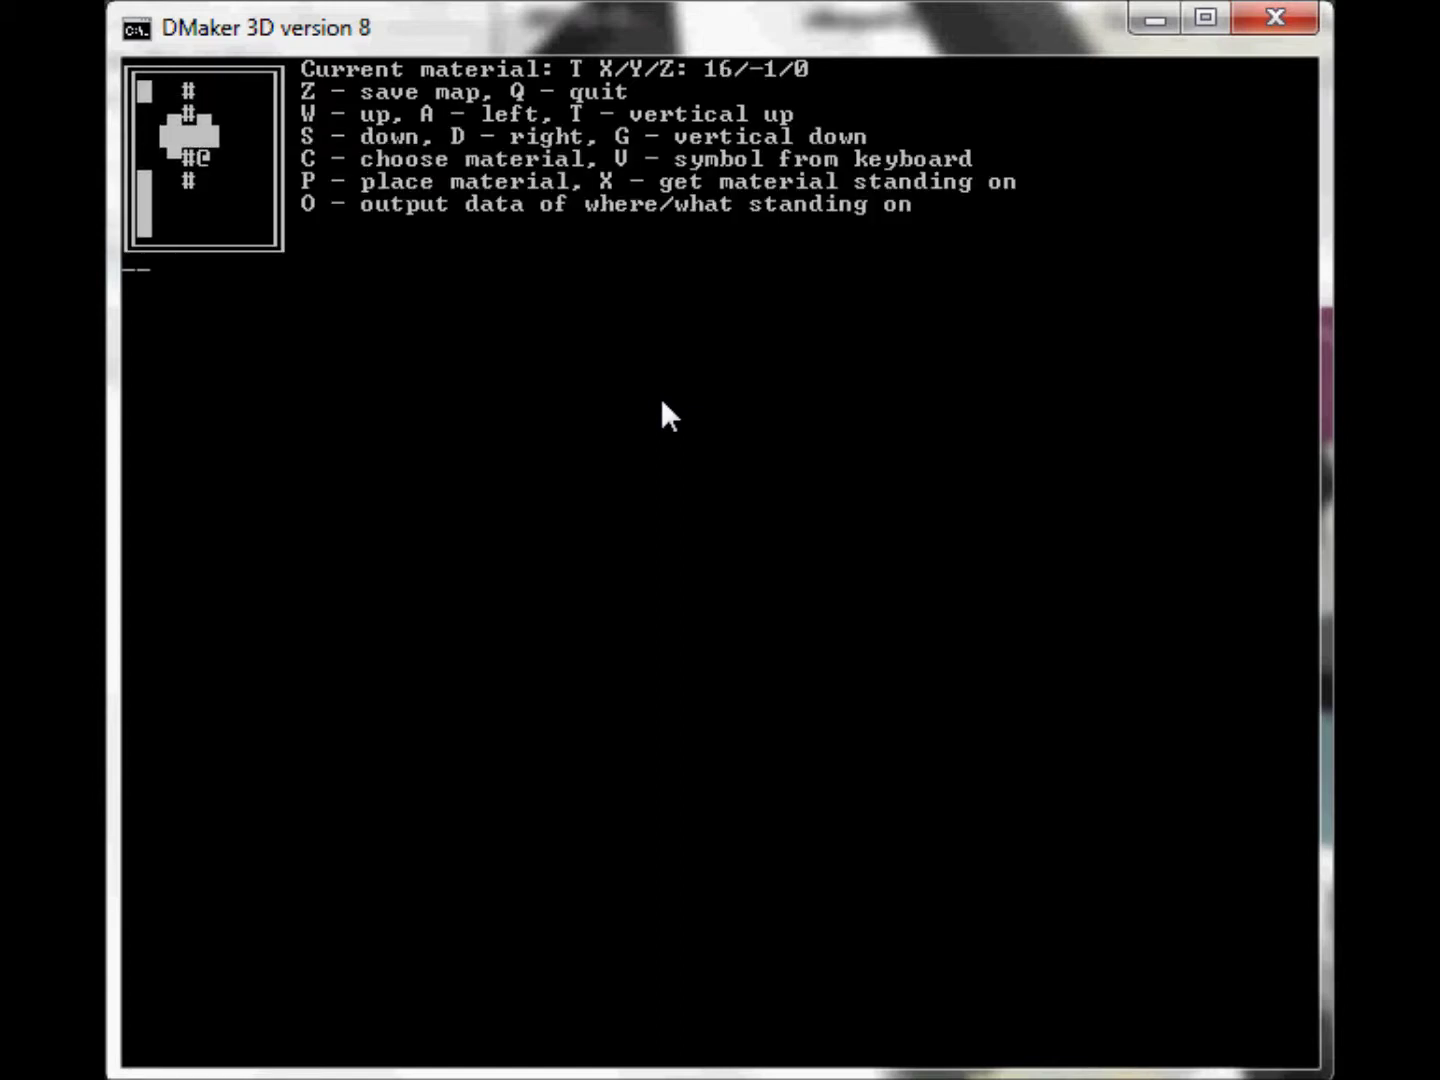
key(a)
key(w)
key(a)
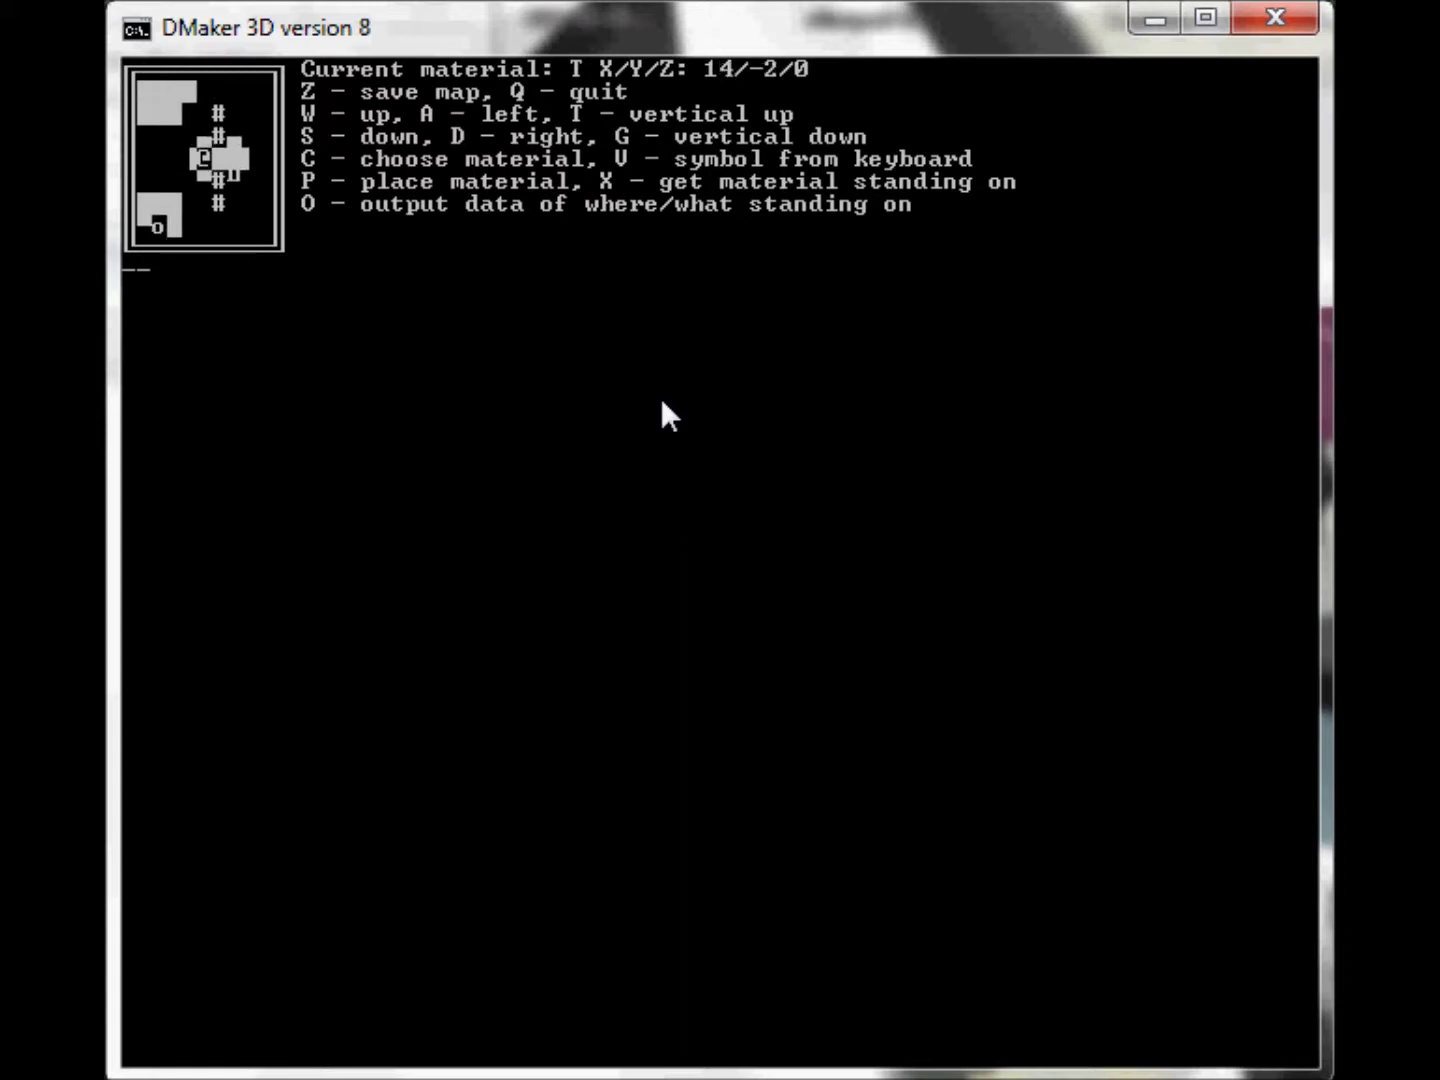
Step: Return southwest from the outdoor shapes and look through the northern room again
key(a)
key(a)
key(a)
key(a)
key(a)
key(a)
key(s)
key(s)
key(s)
key(s)
key(a)
key(s)
key(s)
key(s)
key(a)
key(a)
key(a)
key(a)
key(a)
Step: Look around the large room and the T marker at 7/7/0, stopping beside the eastern wall at 6/8/0
key(s)
key(s)
key(s)
key(s)
key(d)
key(s)
key(d)
key(d)
key(w)
key(d)
key(w)
key(z)
key(w)
key(w)
key(a)
key(d)
key(s)
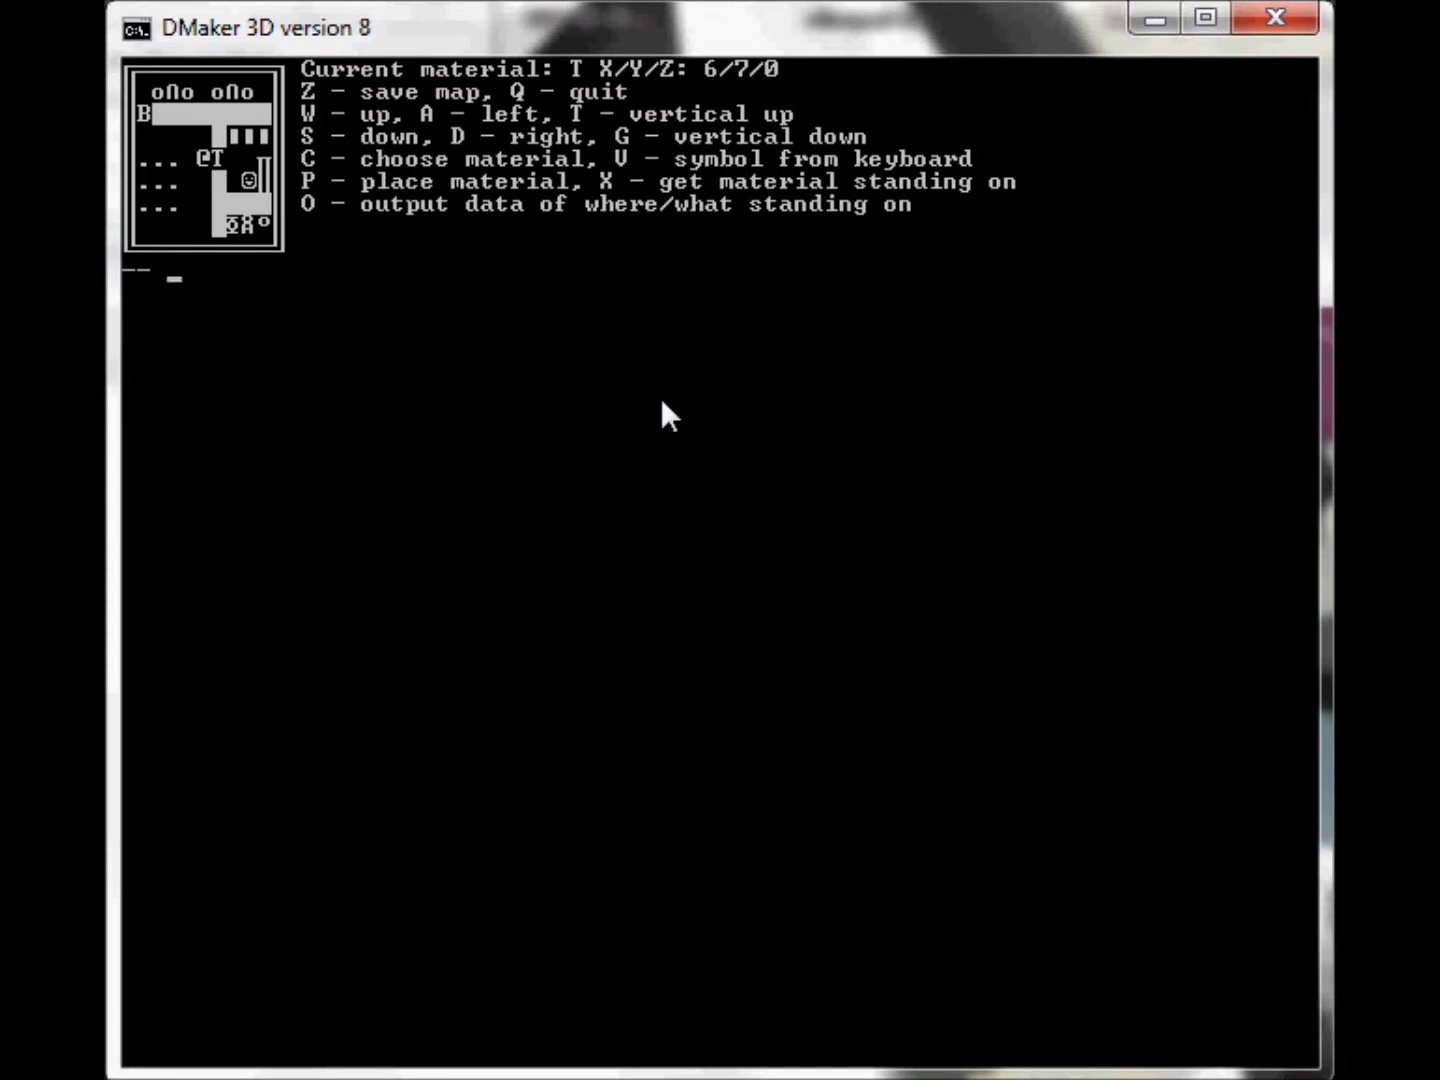
key(s)
key(Return)
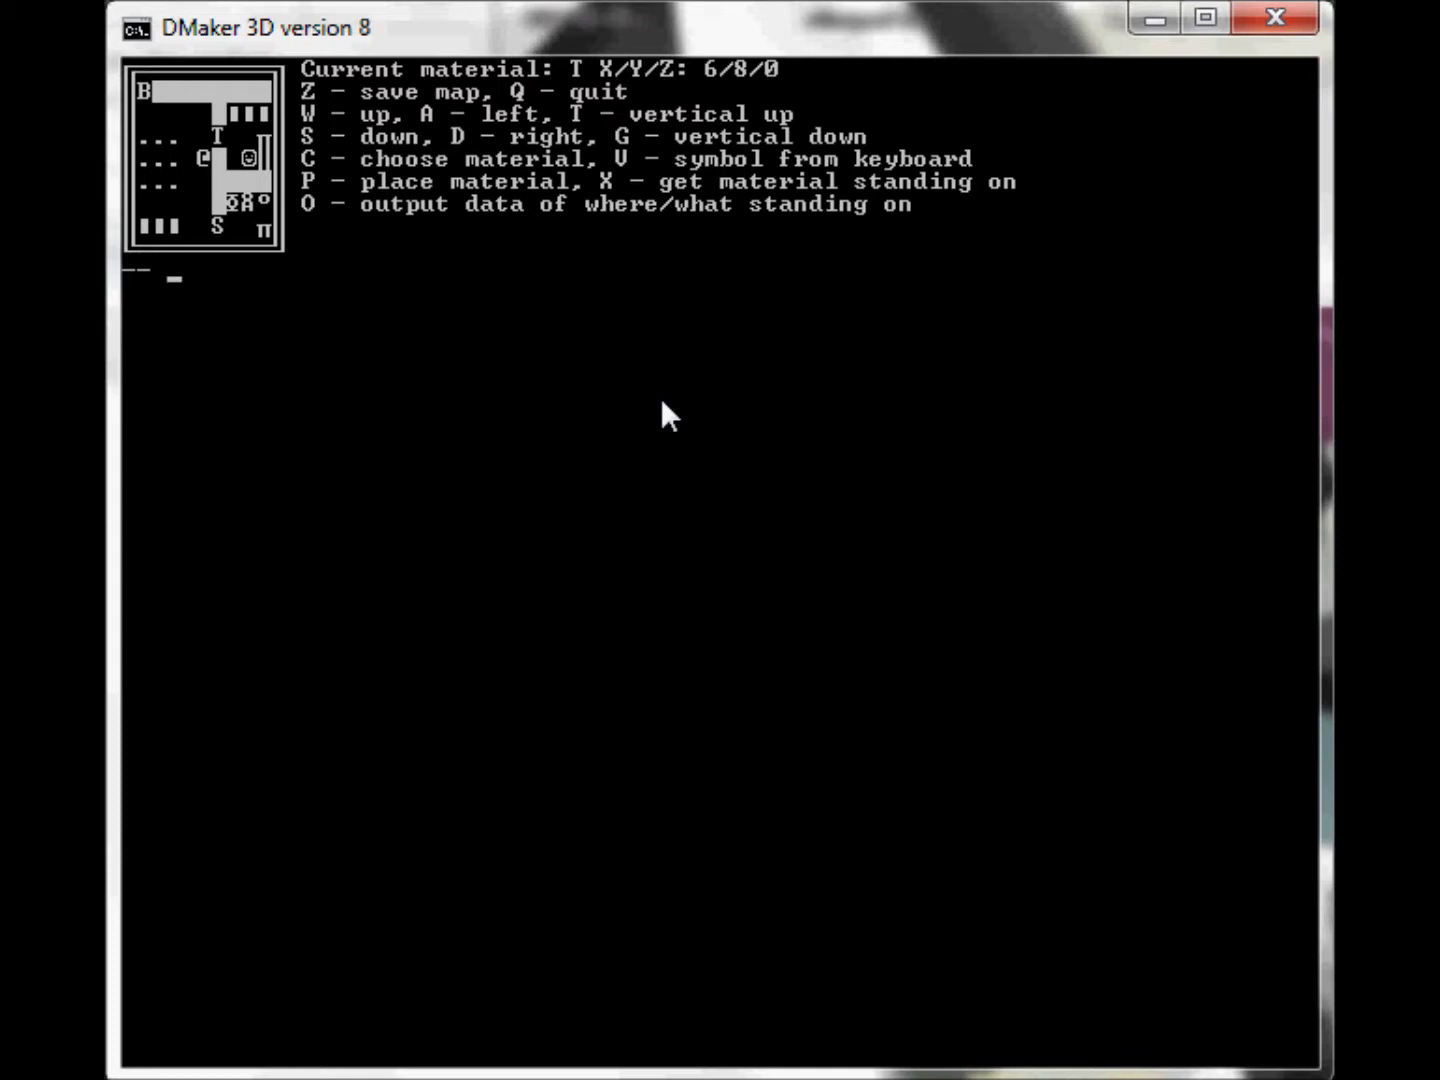
Step: Return to the northern room and examine the row of o and arch symbols along its southern wall
key(a)
key(w)
key(w)
key(w)
key(w)
key(w)
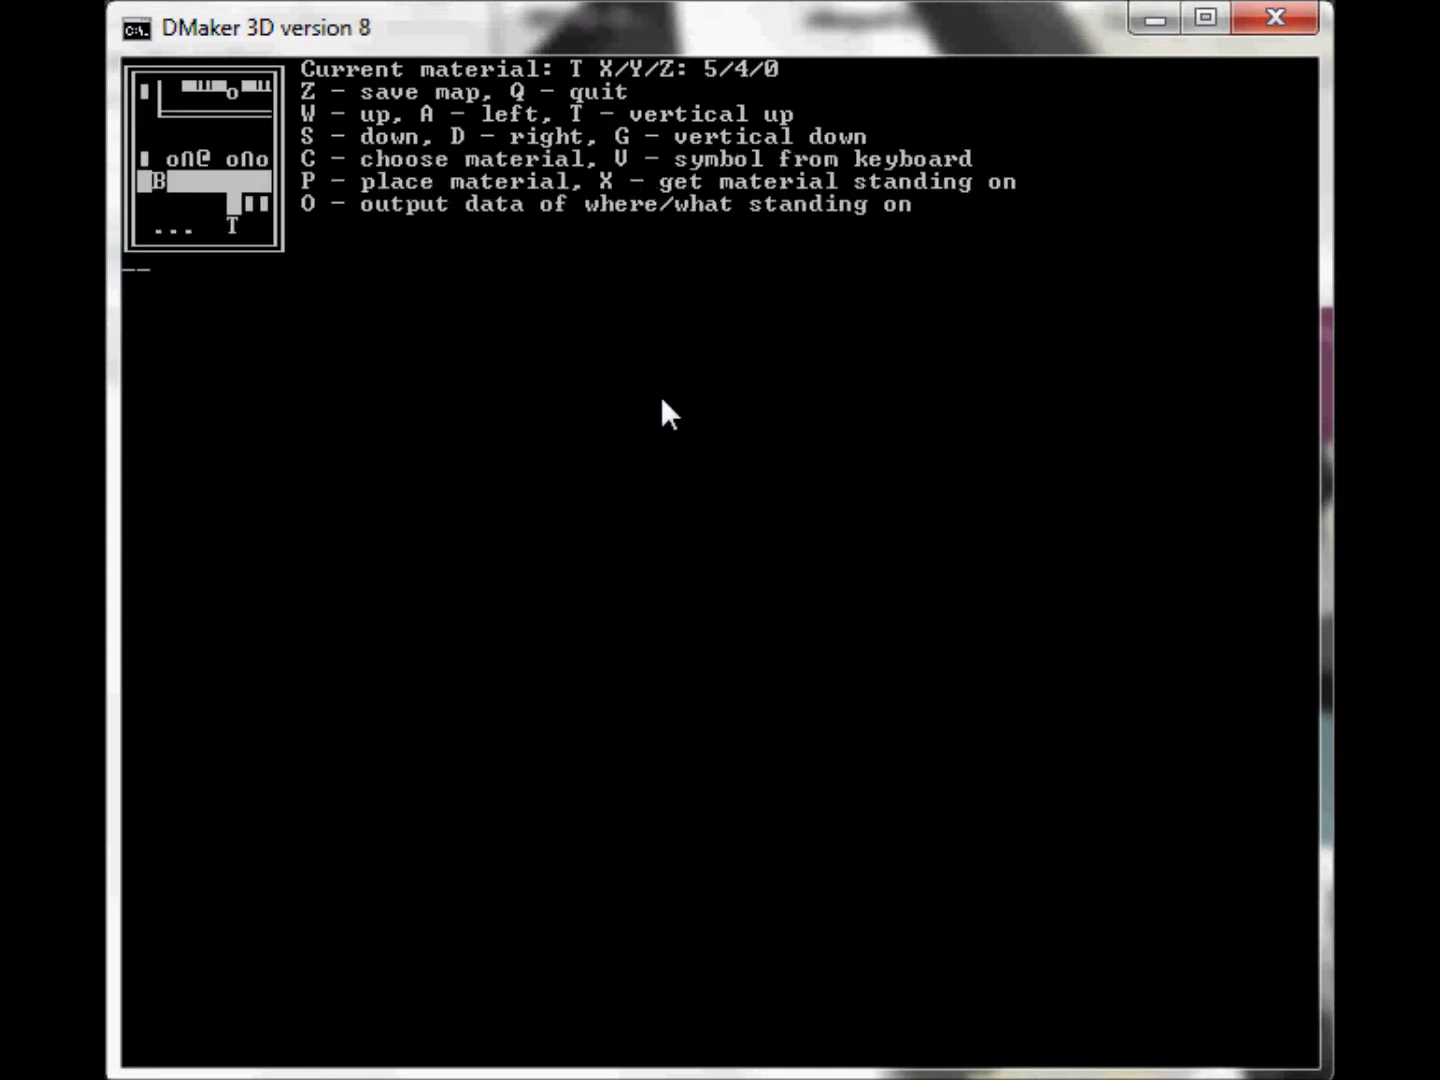
key(a)
key(d)
key(d)
key(d)
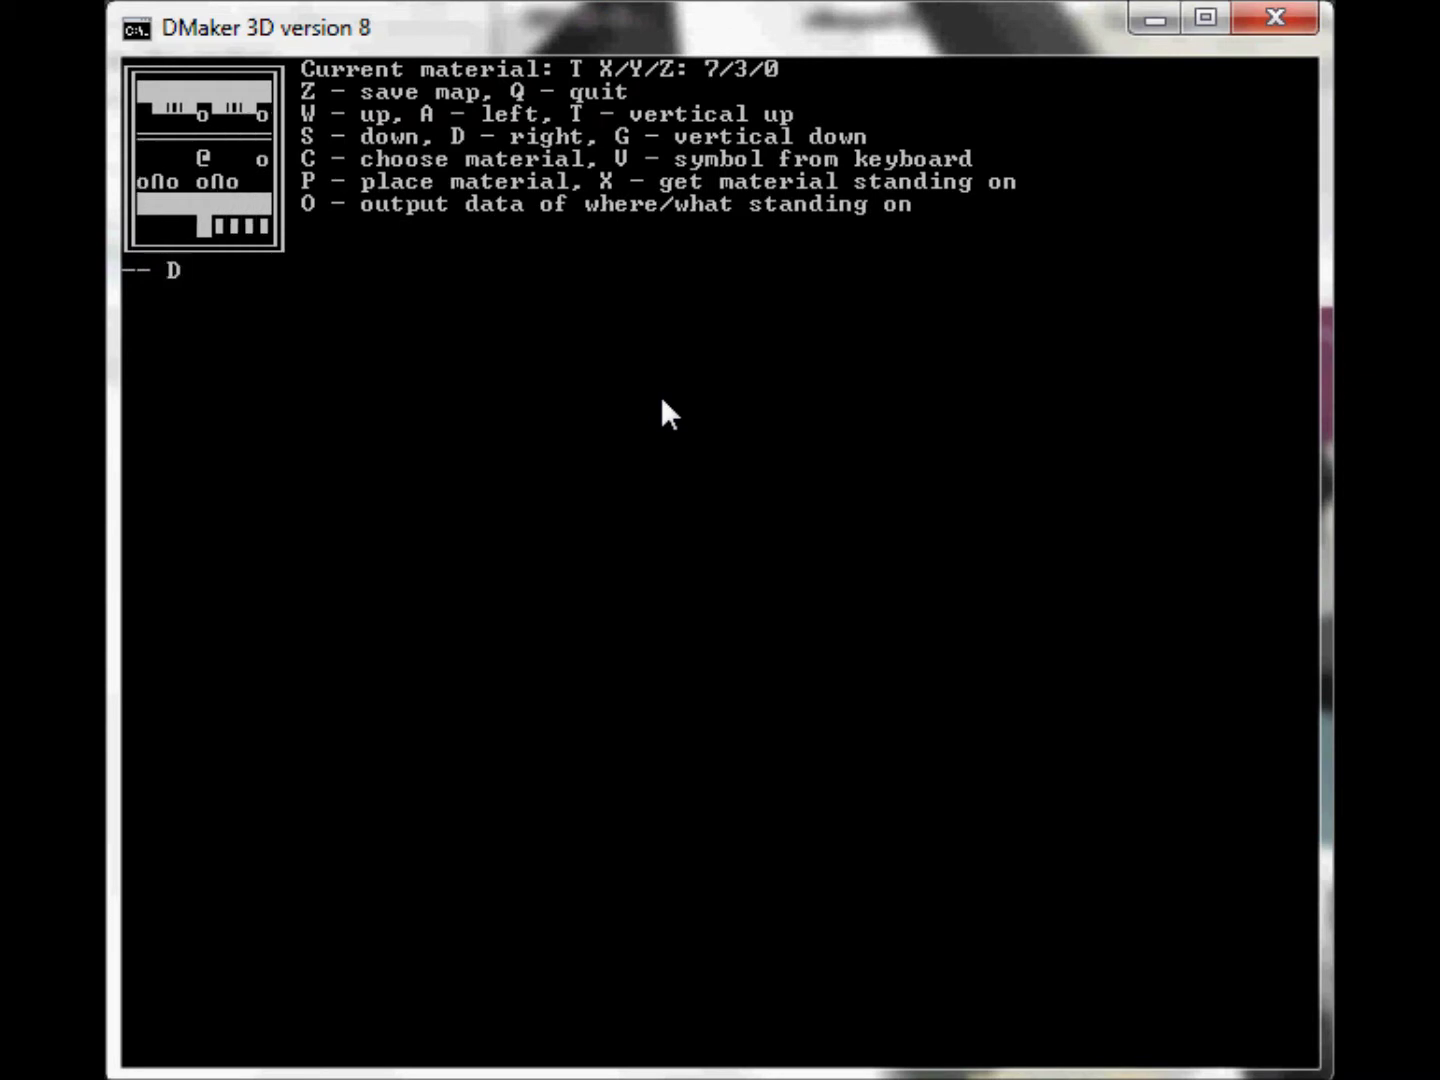
key(a)
key(a)
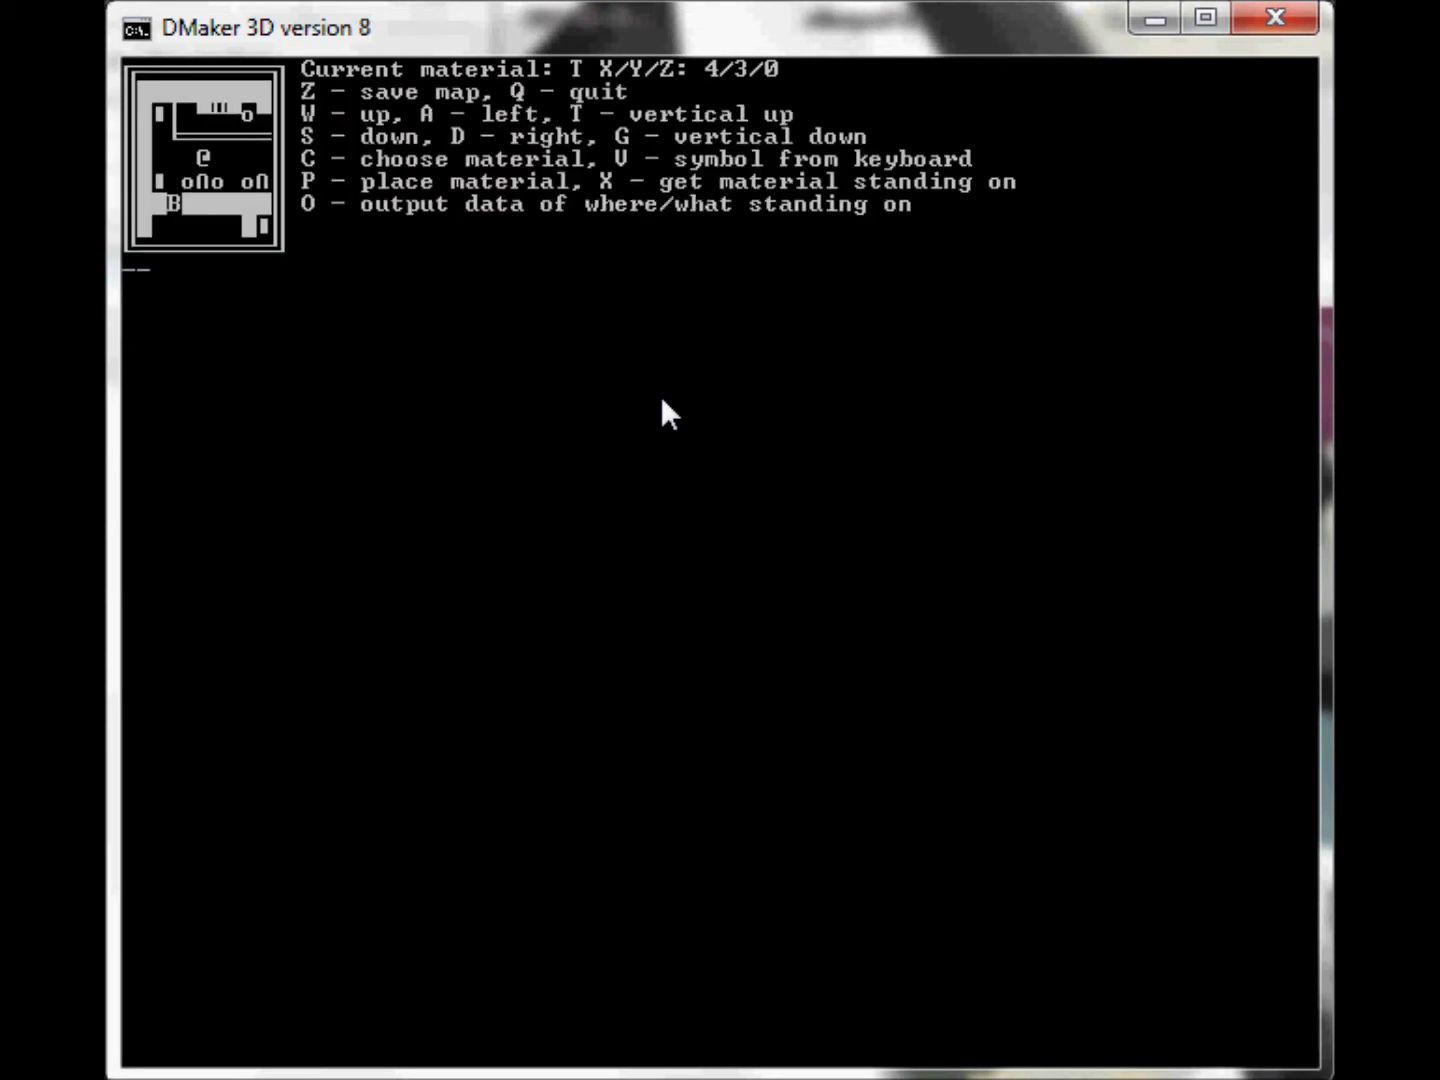
Step: Look along the open aisle of the northern room between the southern symbols and the long double line
key(d)
key(d)
key(s)
key(w)
key(a)
key(a)
key(a)
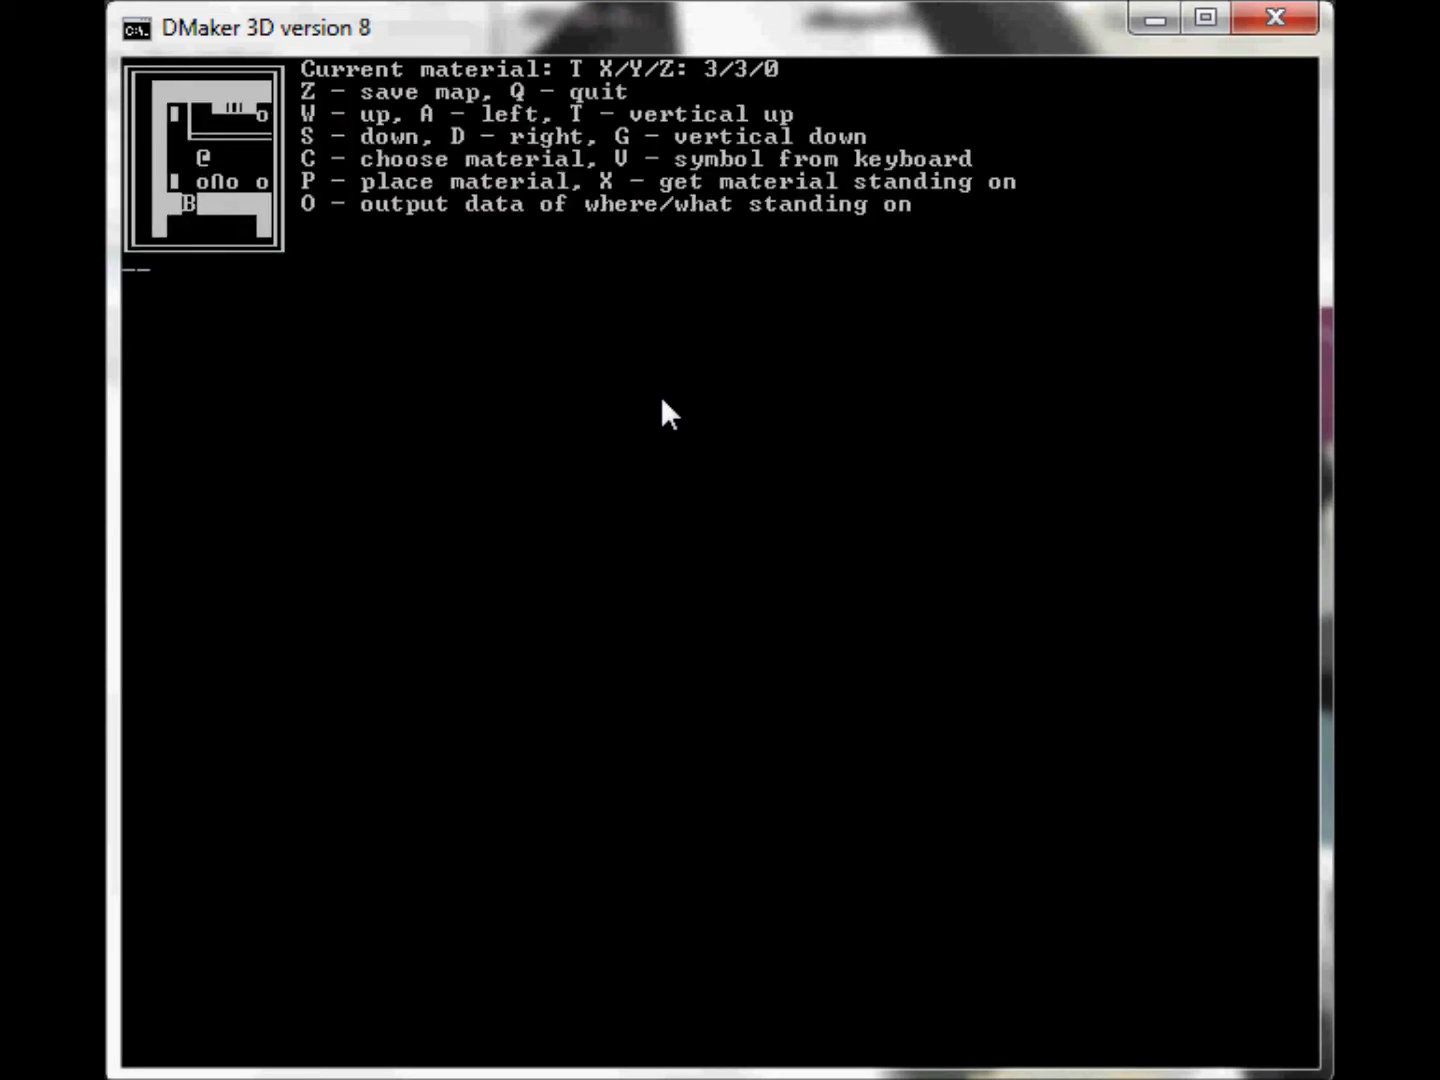
key(a)
key(s)
key(w)
key(d)
key(d)
key(d)
Step: Look south through the large room and come back north
key(s)
key(s)
key(s)
key(s)
key(s)
key(s)
key(s)
key(s)
key(s)
key(w)
key(w)
key(w)
key(w)
key(w)
key(w)
key(w)
key(w)
key(w)
Step: Look across the northern room from west to east, stopping at 6/3/0
key(a)
key(a)
key(a)
key(w)
key(w)
key(w)
key(d)
key(d)
key(d)
key(d)
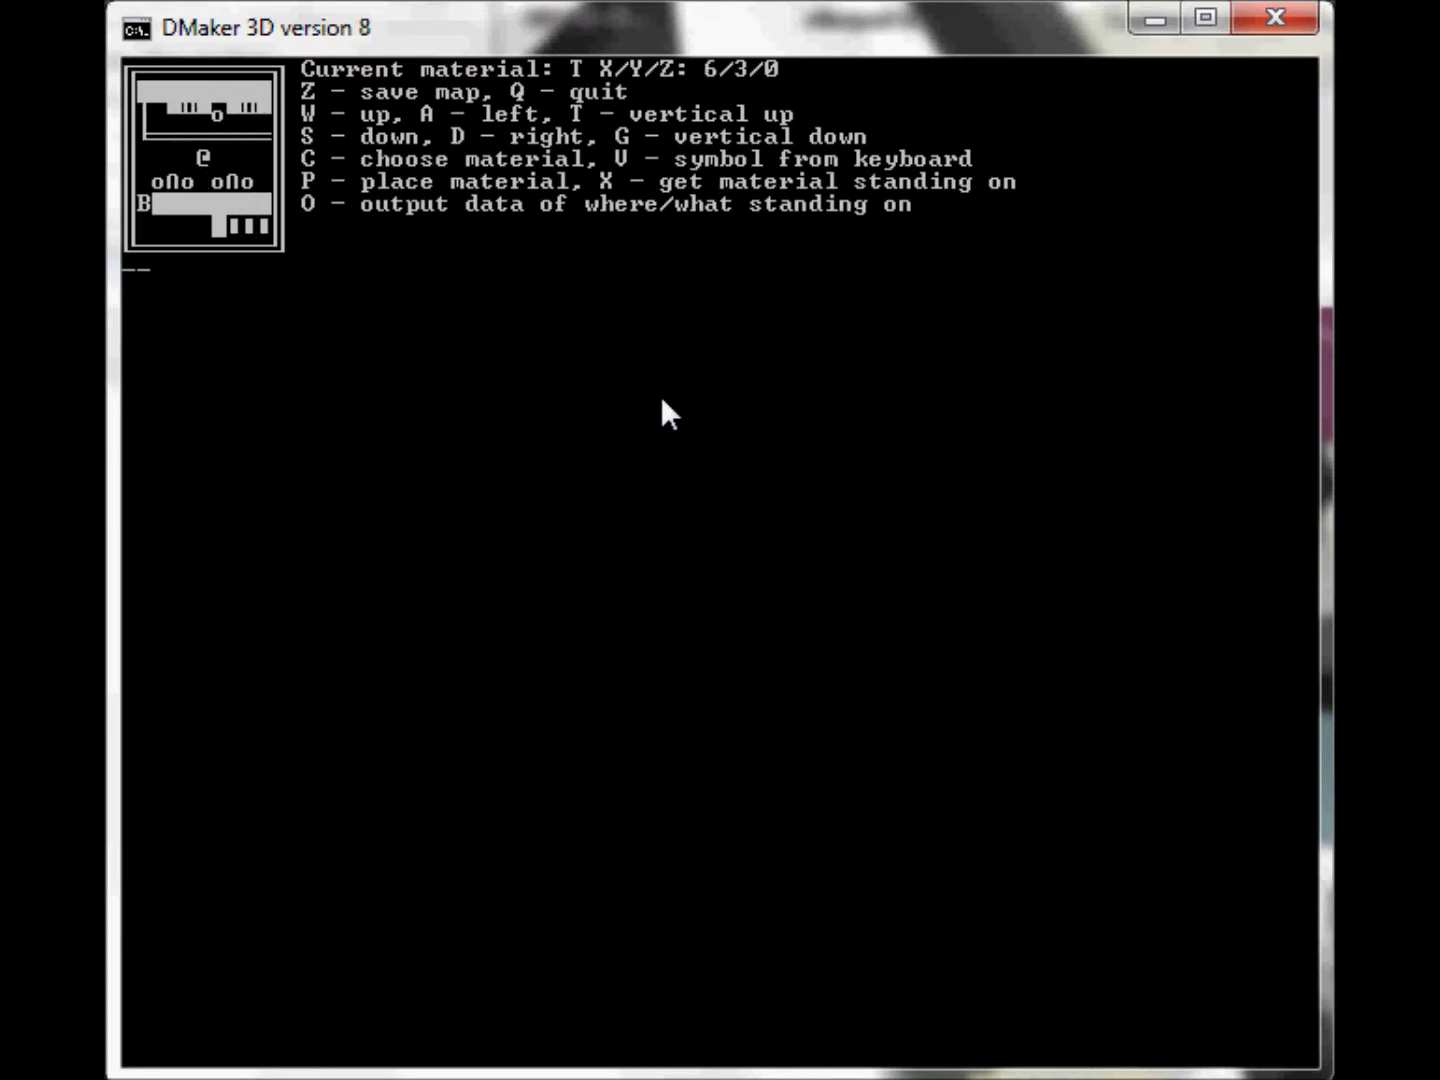